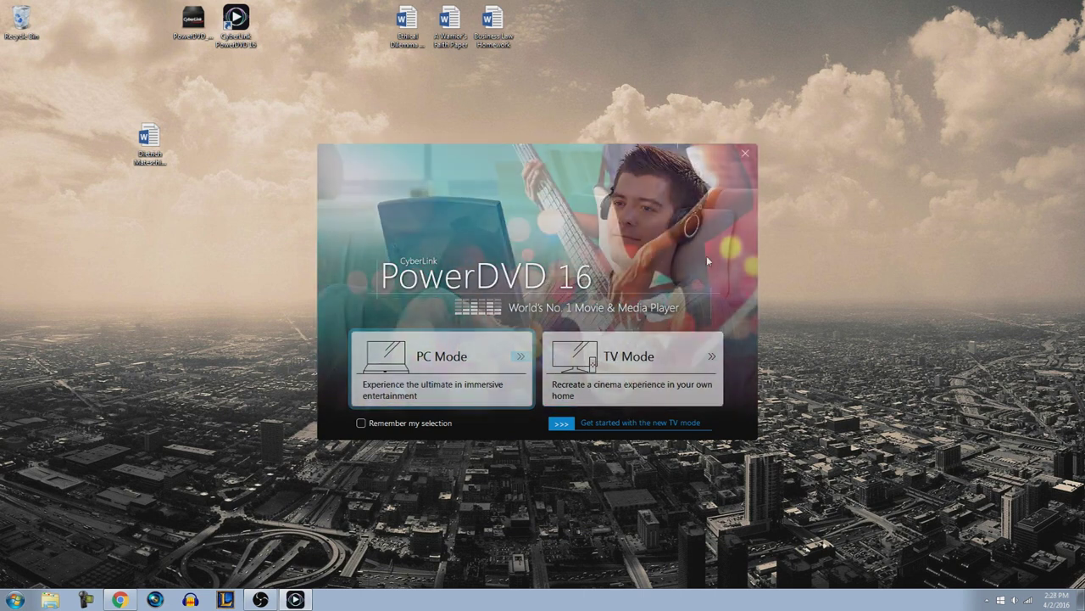
Step: Start the player in PC Mode and skip the product registration
{"action": "left_click", "coordinate": [415, 383]}
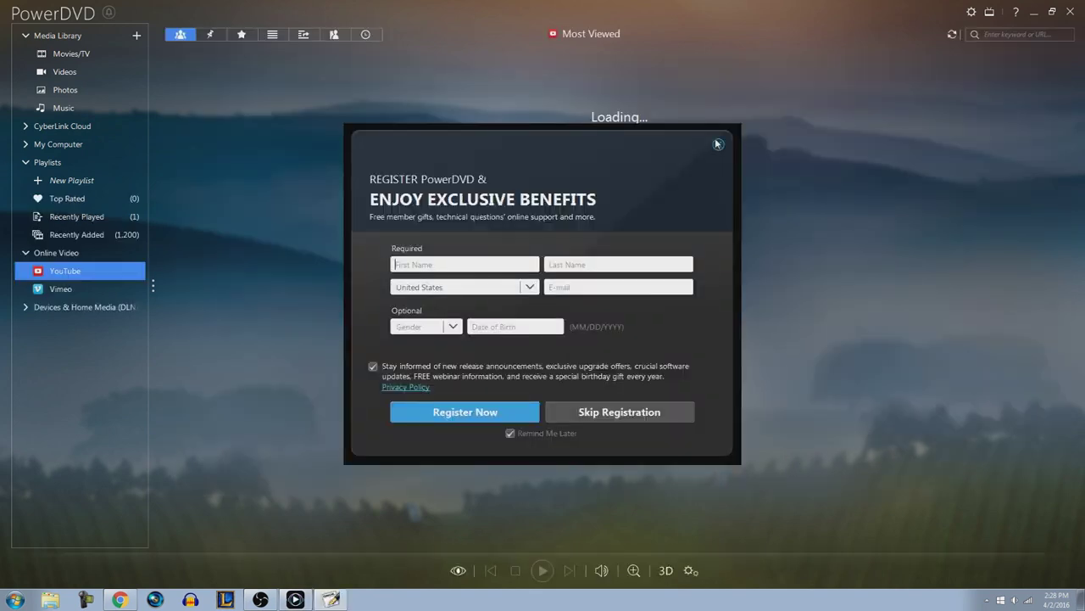
{"action": "left_click", "coordinate": [645, 412]}
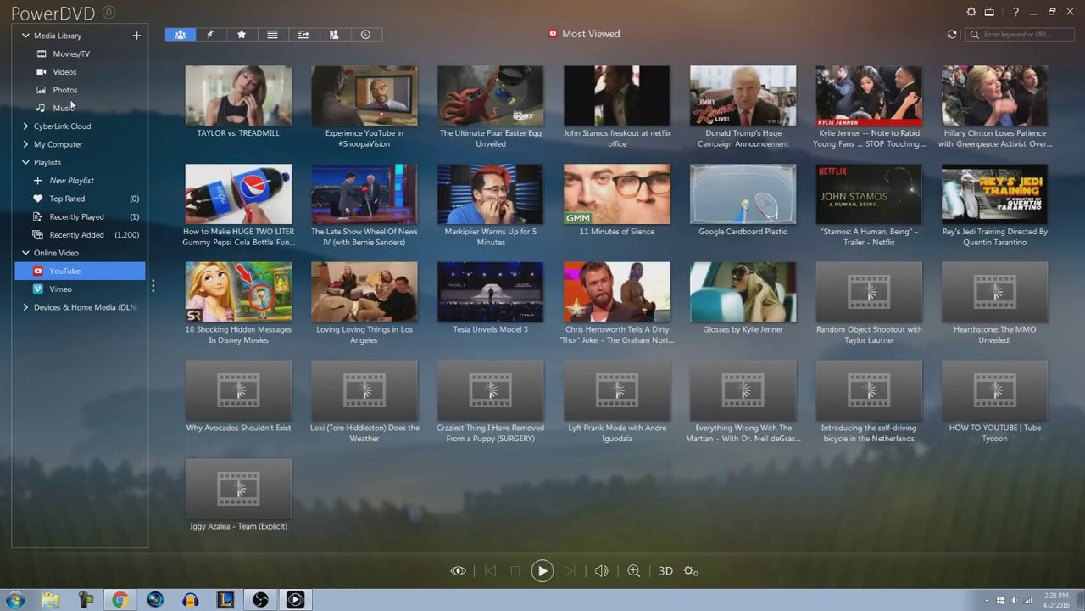
Step: Show the Movies/TV section of the media library and view its Movie Info home page
{"action": "left_click", "coordinate": [71, 55]}
{"action": "left_click", "coordinate": [66, 35]}
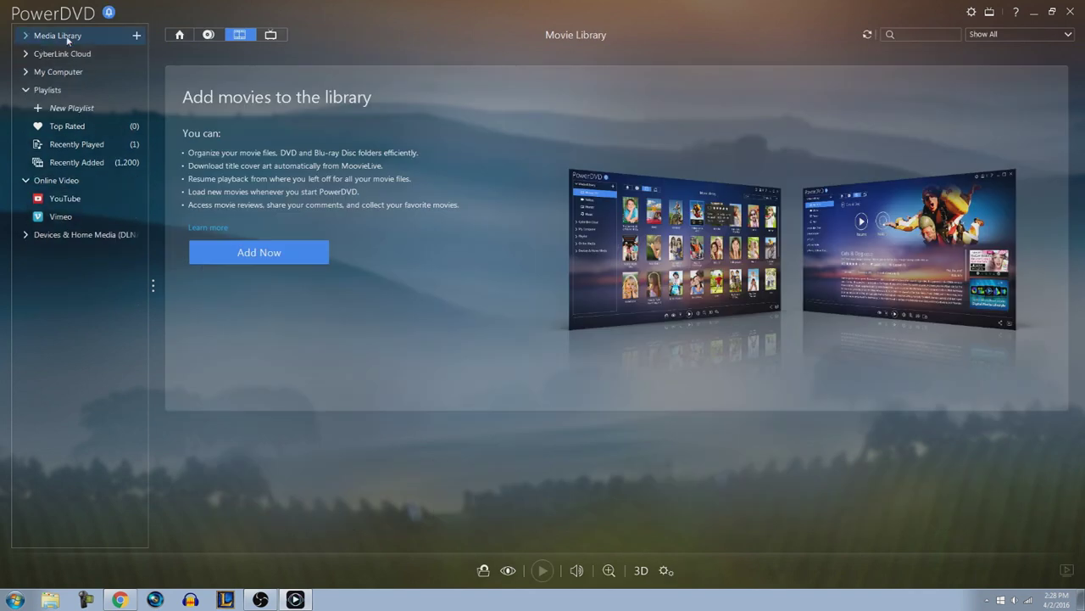
{"action": "left_click", "coordinate": [66, 36]}
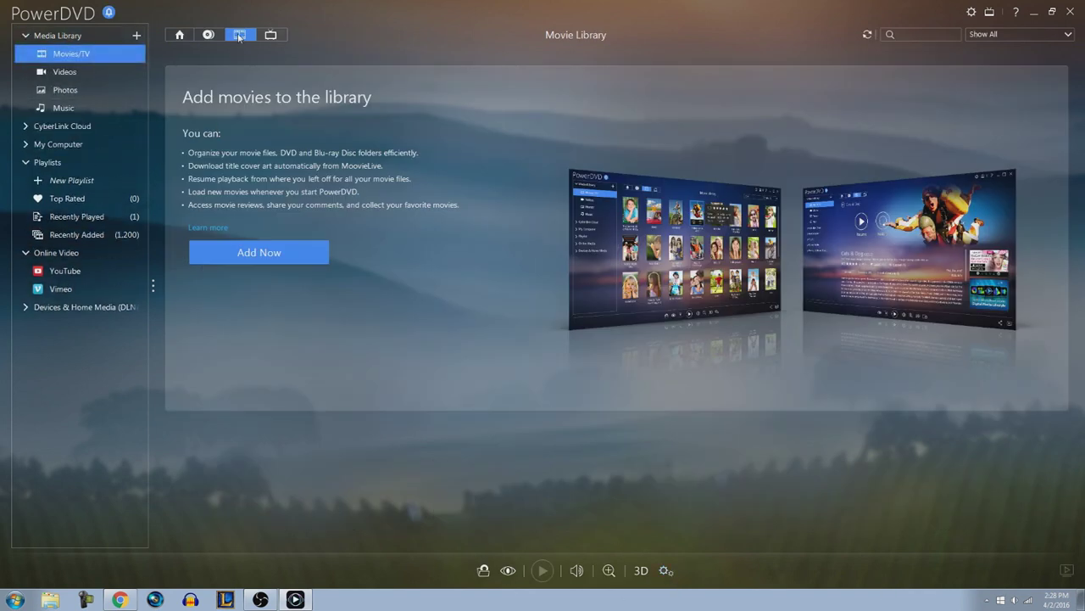
{"action": "left_click", "coordinate": [188, 36]}
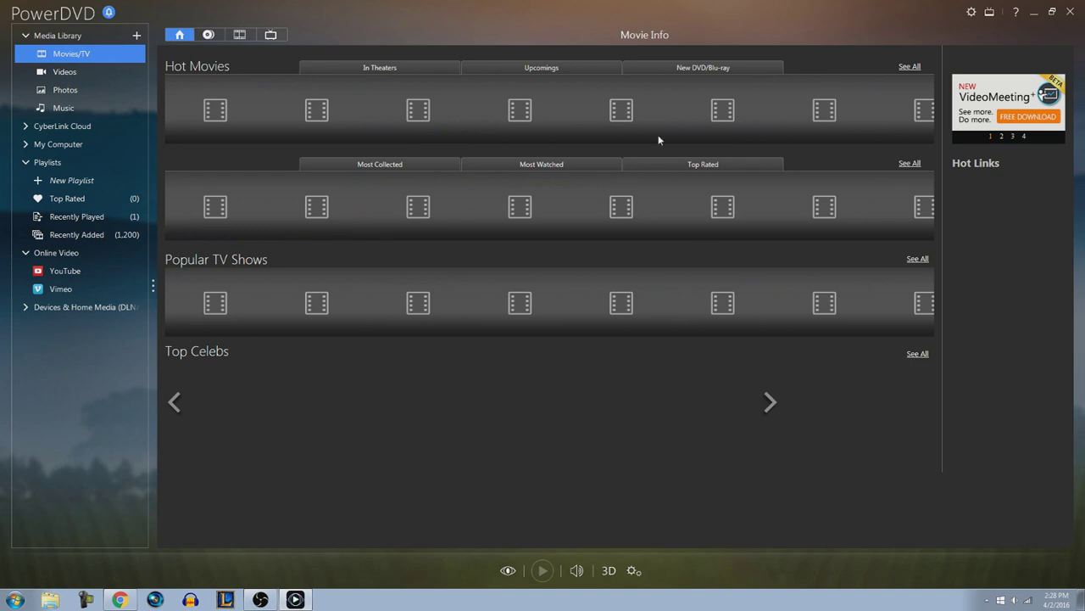
Step: View the Videos, Photos and Music sections of the media library one after another
{"action": "left_click", "coordinate": [71, 73]}
{"action": "left_click", "coordinate": [75, 91]}
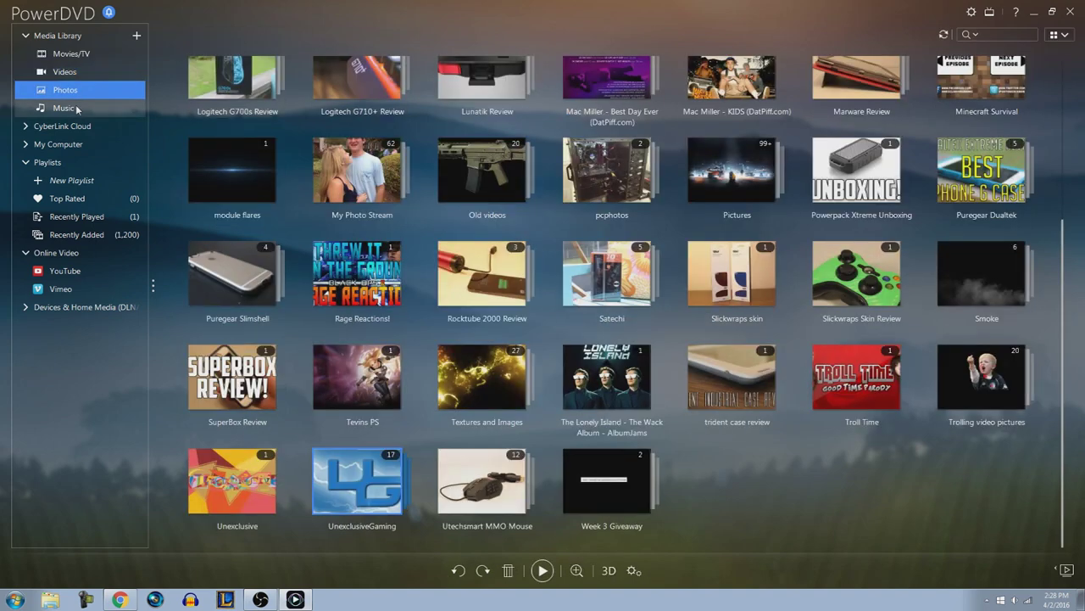
{"action": "left_click", "coordinate": [66, 107]}
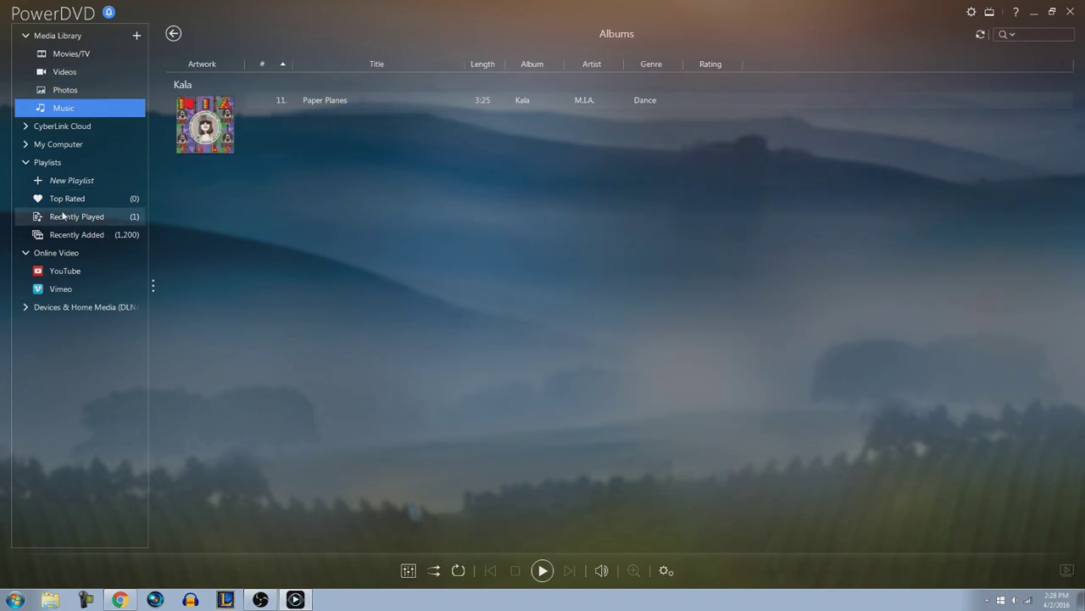
Step: Look through the Movie Discs, Movie Library and TV Shows pages of Movies/TV, ending on the Movie Library
{"action": "left_click", "coordinate": [71, 54]}
{"action": "left_click", "coordinate": [207, 34]}
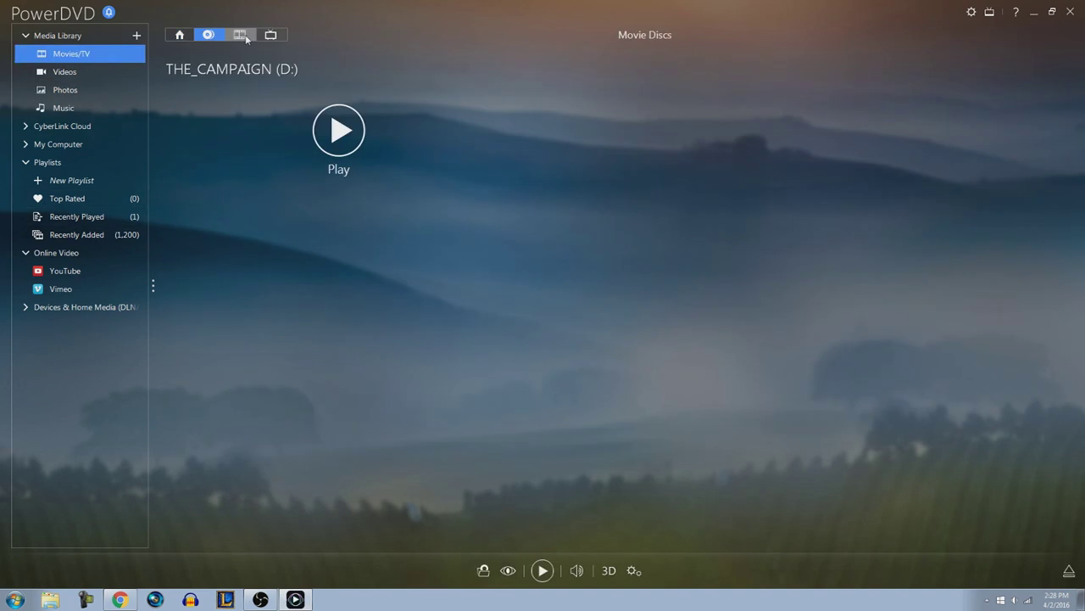
{"action": "left_click", "coordinate": [240, 33]}
{"action": "left_click", "coordinate": [270, 34]}
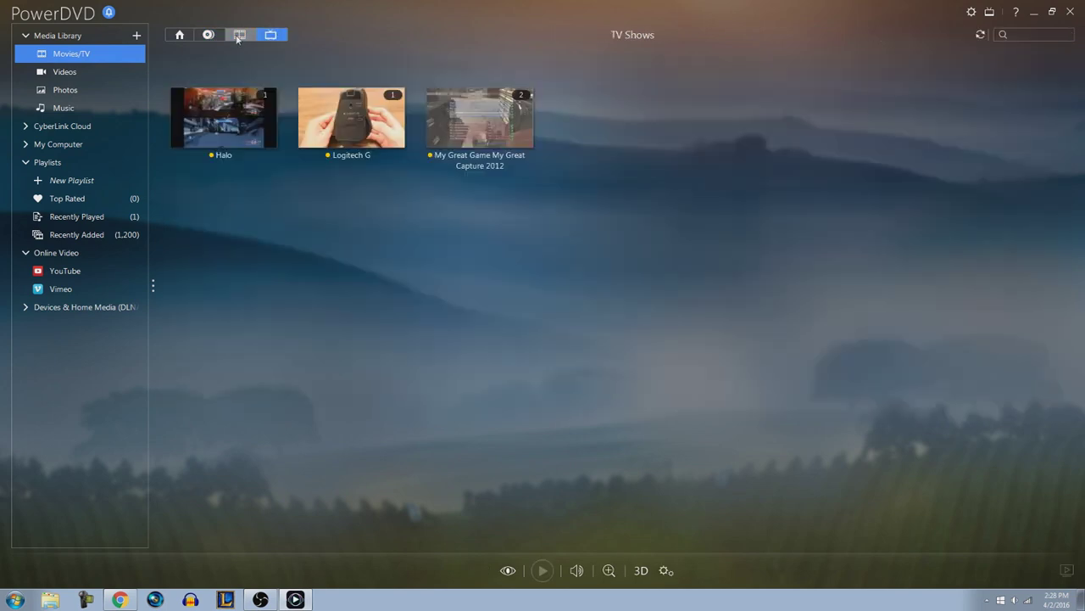
{"action": "left_click", "coordinate": [240, 34]}
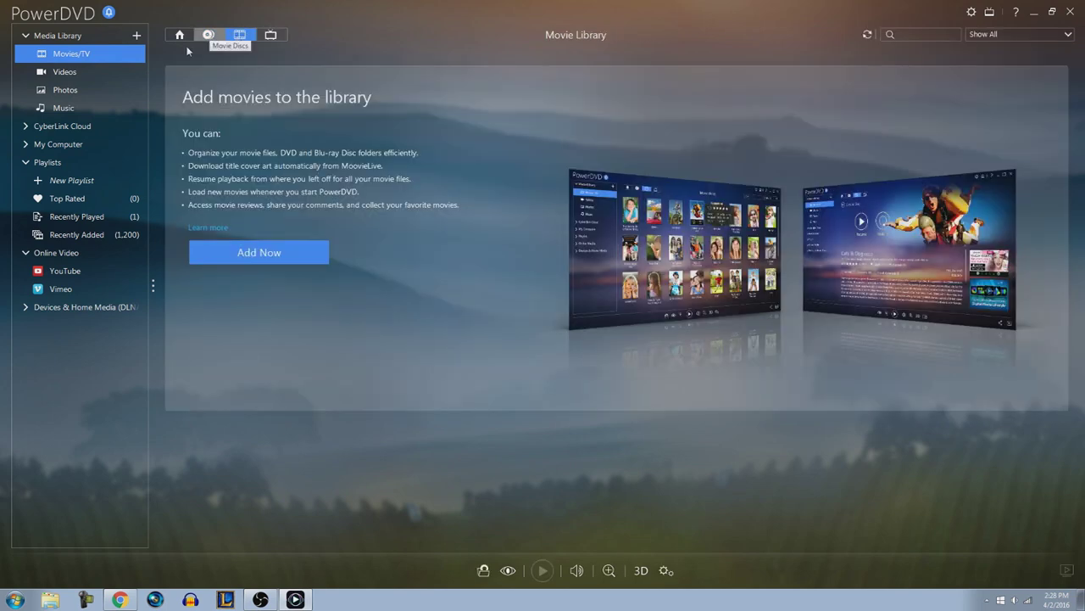
Step: Browse the video folders in the media library from end to end
{"action": "left_click", "coordinate": [77, 74]}
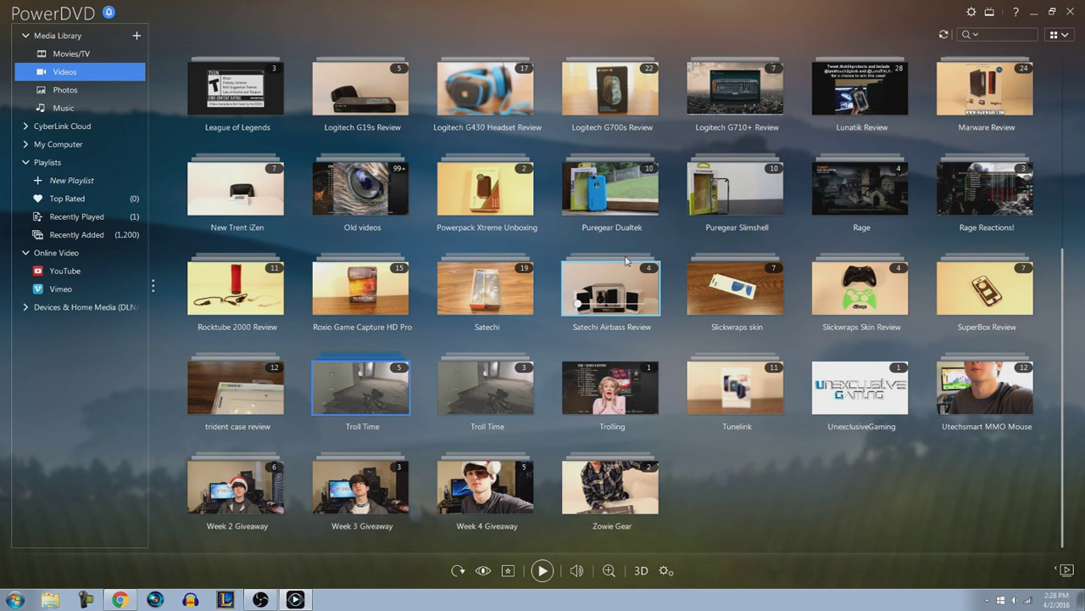
{"action": "scroll", "coordinate": [839, 321], "scroll_direction": "up", "scroll_amount": 3}
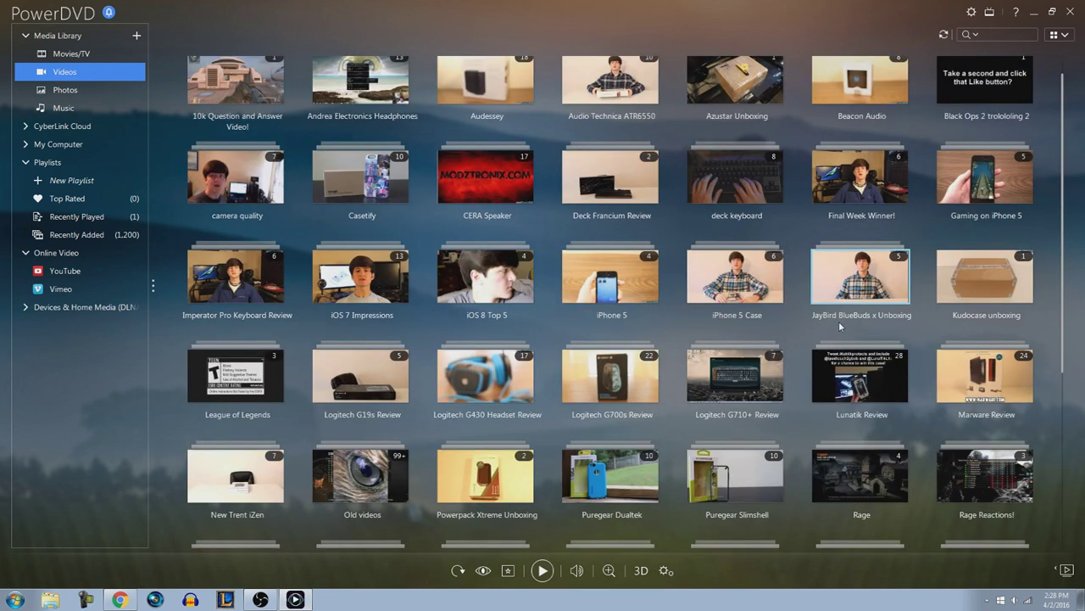
{"action": "scroll", "coordinate": [839, 320], "scroll_direction": "up", "scroll_amount": 1}
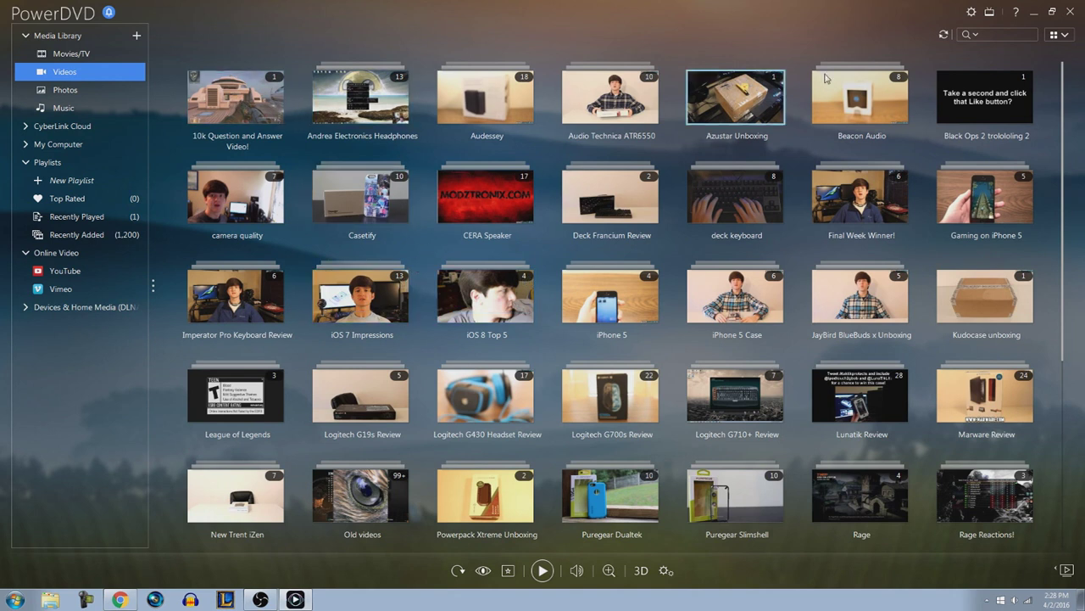
{"action": "scroll", "coordinate": [797, 446], "scroll_direction": "down", "scroll_amount": 3}
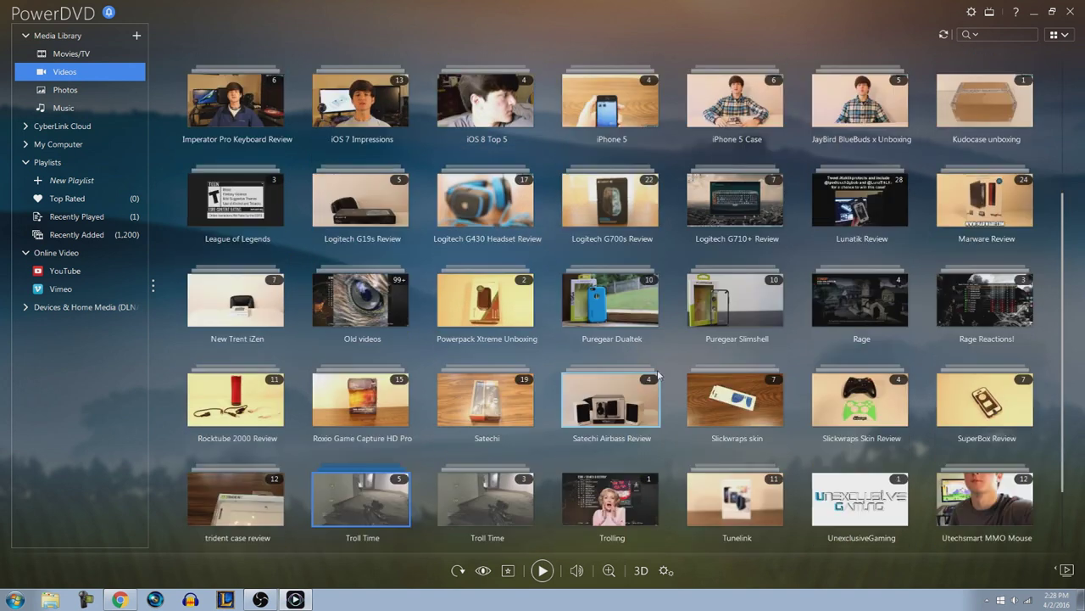
{"action": "scroll", "coordinate": [793, 465], "scroll_direction": "up", "scroll_amount": 3}
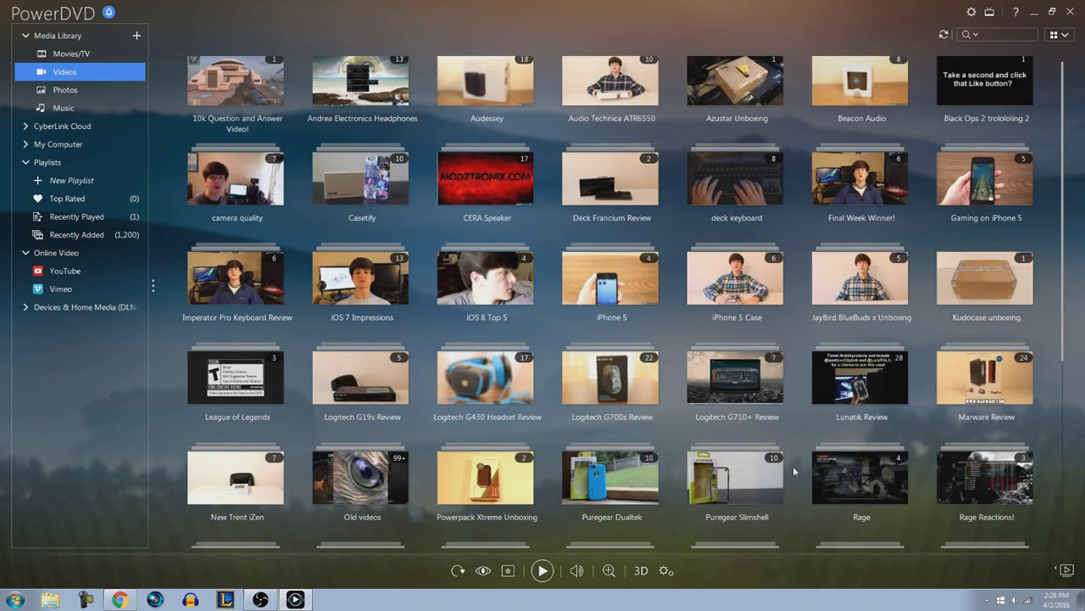
Step: Compare the video library in List View and Calendar View, return it to Folder View and look through the folders
{"action": "left_click", "coordinate": [1059, 35]}
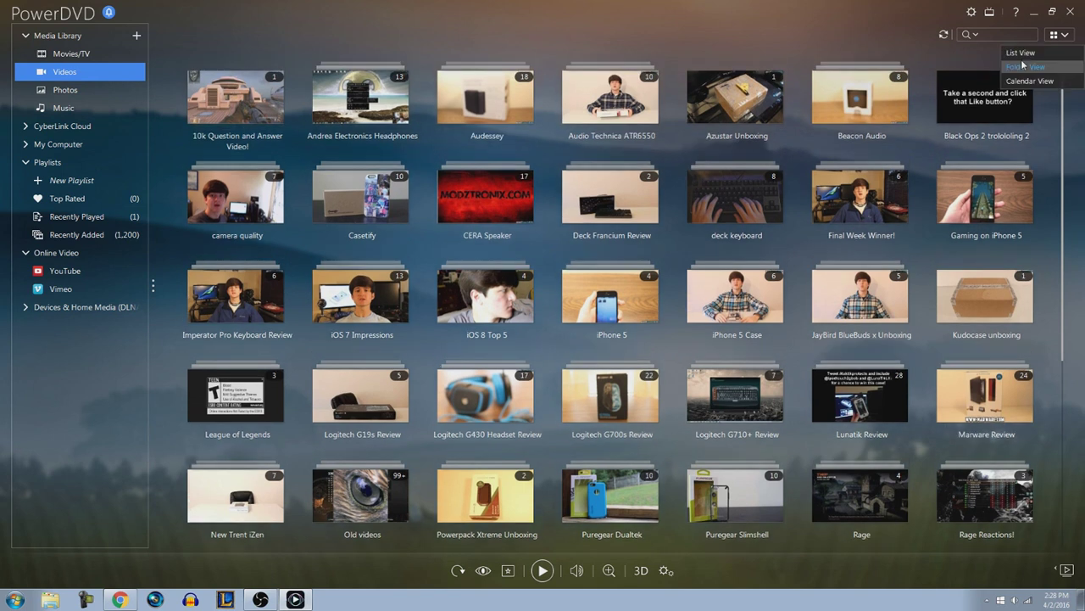
{"action": "left_click", "coordinate": [1021, 53]}
{"action": "left_click", "coordinate": [1059, 35]}
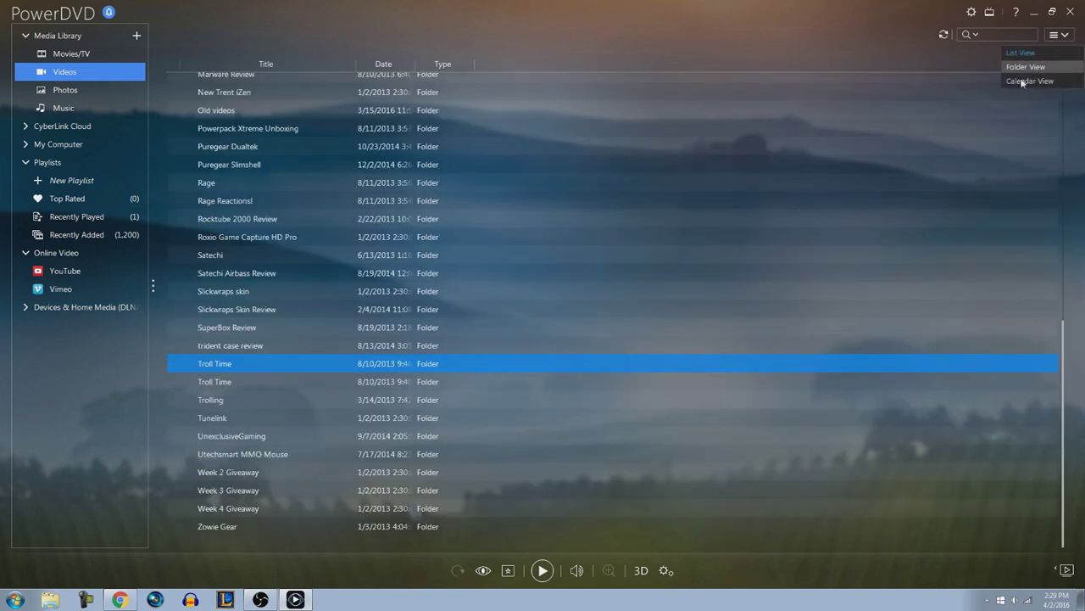
{"action": "left_click", "coordinate": [1029, 81]}
{"action": "left_click", "coordinate": [1059, 35]}
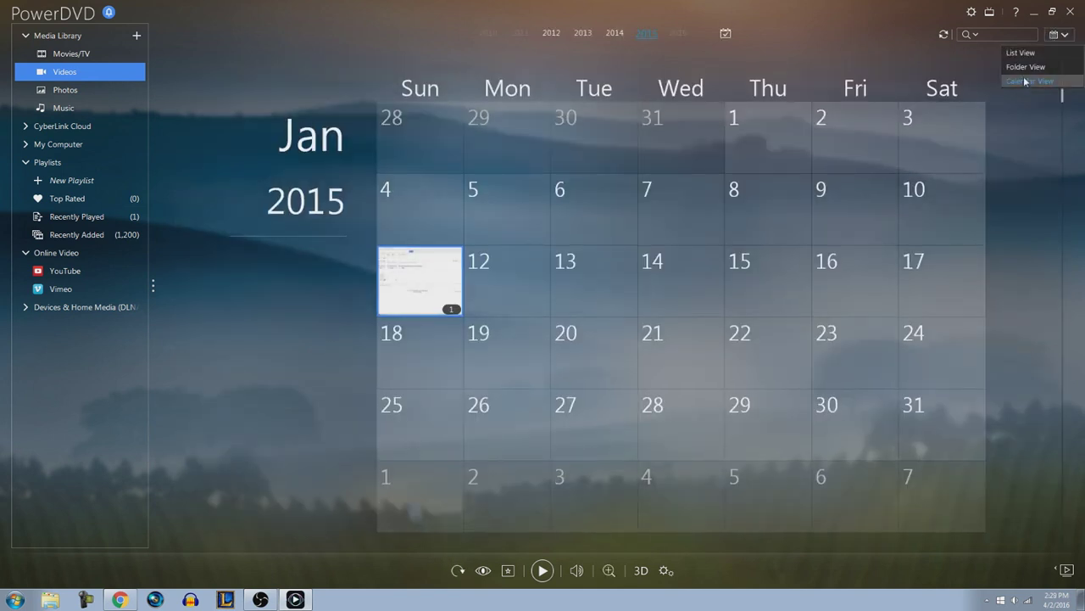
{"action": "left_click", "coordinate": [1031, 71]}
{"action": "scroll", "coordinate": [596, 349], "scroll_direction": "down", "scroll_amount": 3}
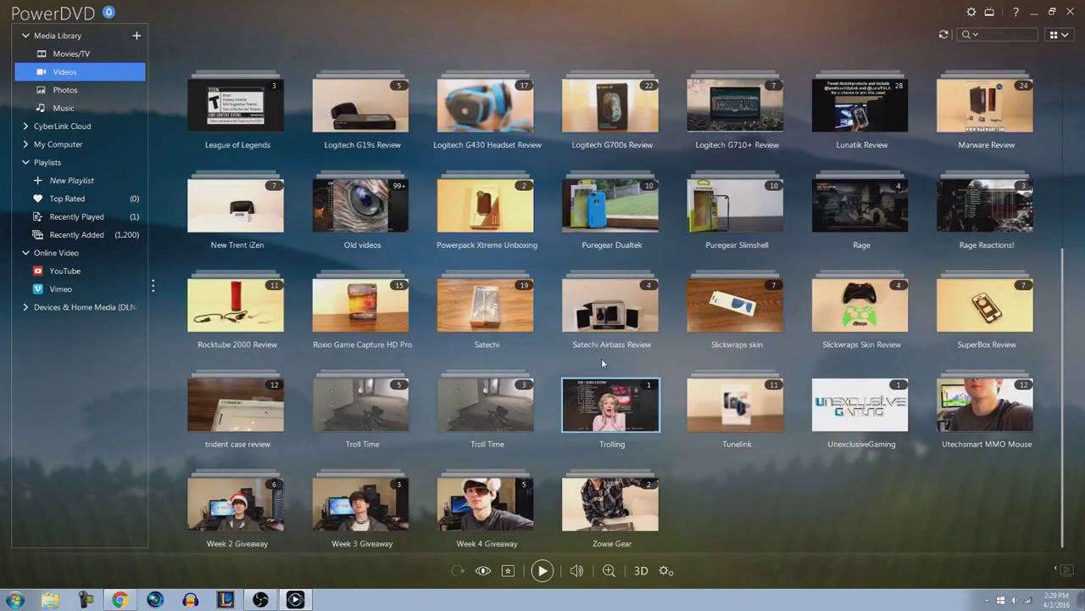
{"action": "scroll", "coordinate": [601, 358], "scroll_direction": "up", "scroll_amount": 3}
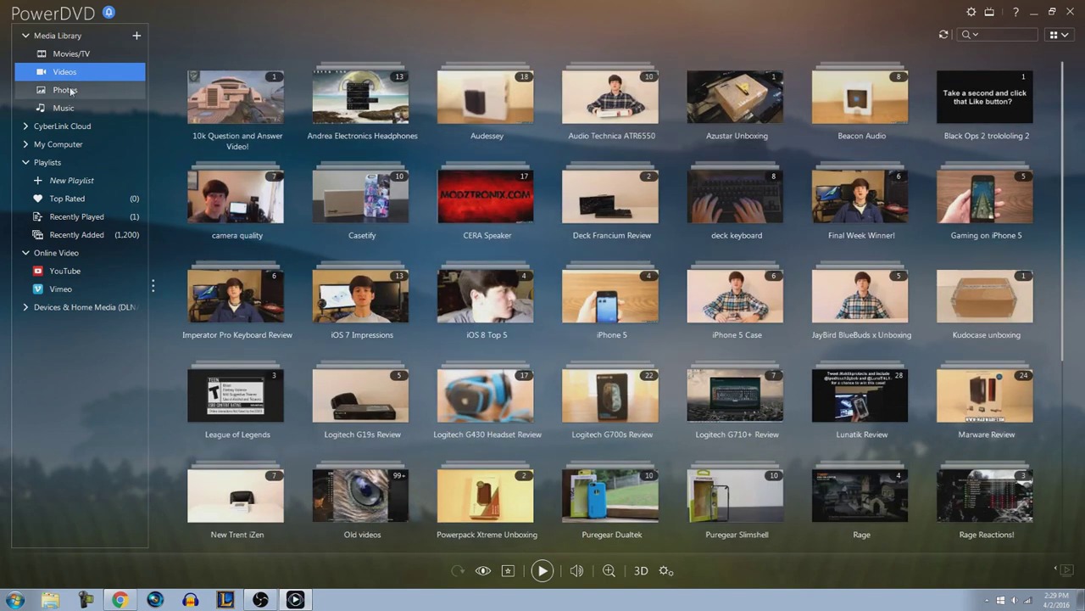
Step: Look through the photo folders, and show all albums in the music library instead of the single Kala album
{"action": "left_click", "coordinate": [64, 90]}
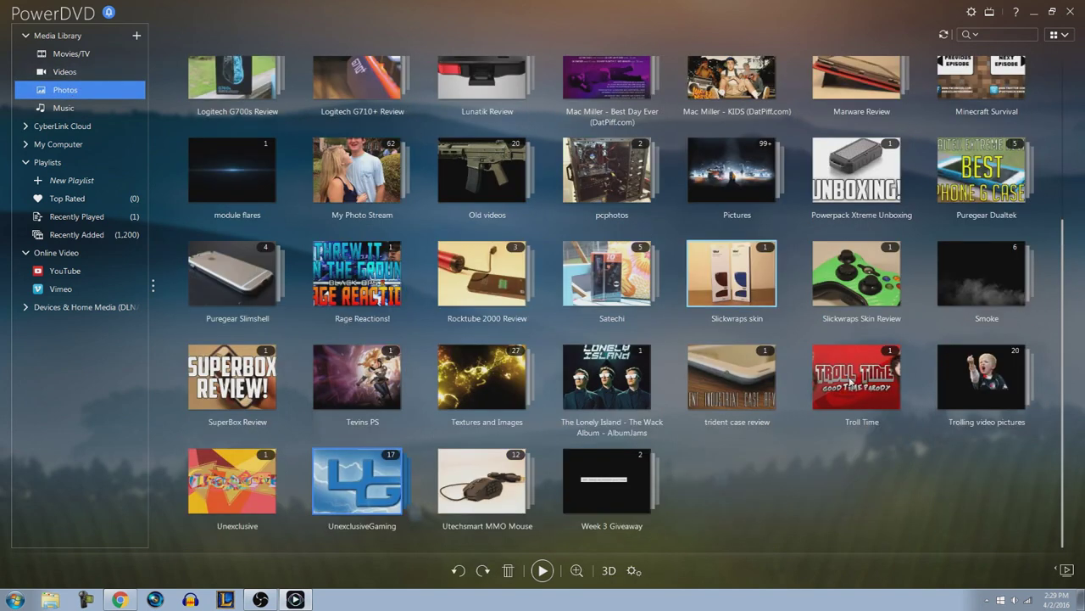
{"action": "scroll", "coordinate": [856, 388], "scroll_direction": "up", "scroll_amount": 2}
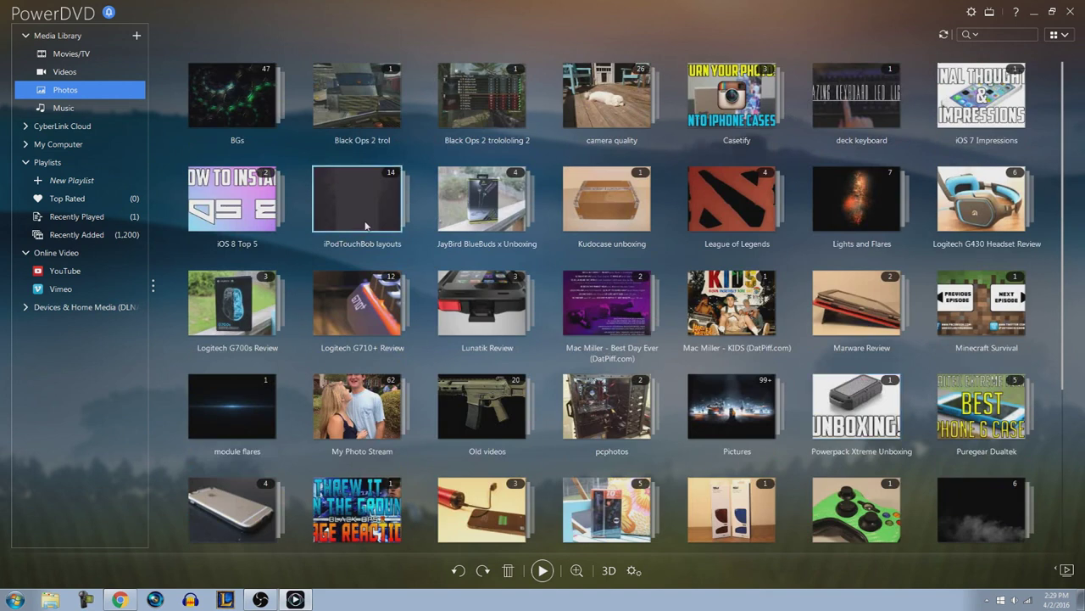
{"action": "left_click", "coordinate": [127, 109]}
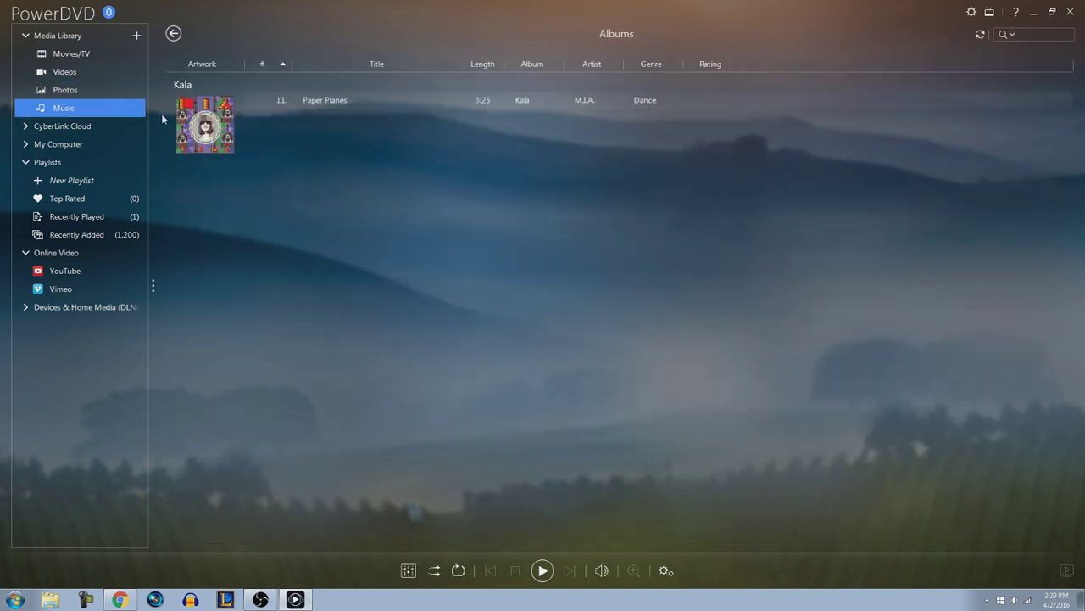
{"action": "left_click", "coordinate": [173, 34]}
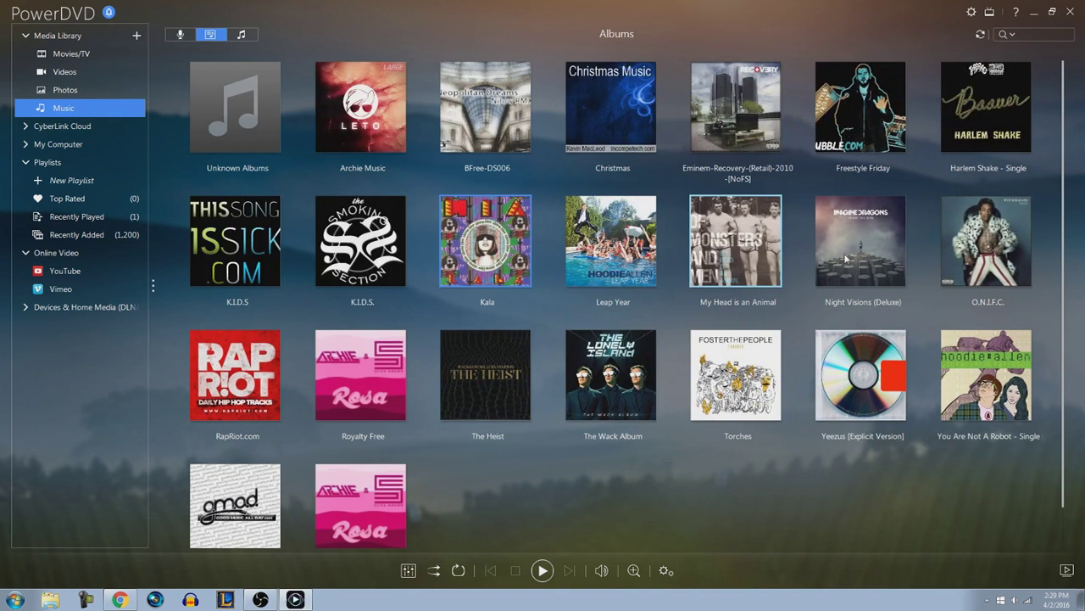
{"action": "scroll", "coordinate": [845, 259], "scroll_direction": "down", "scroll_amount": 1}
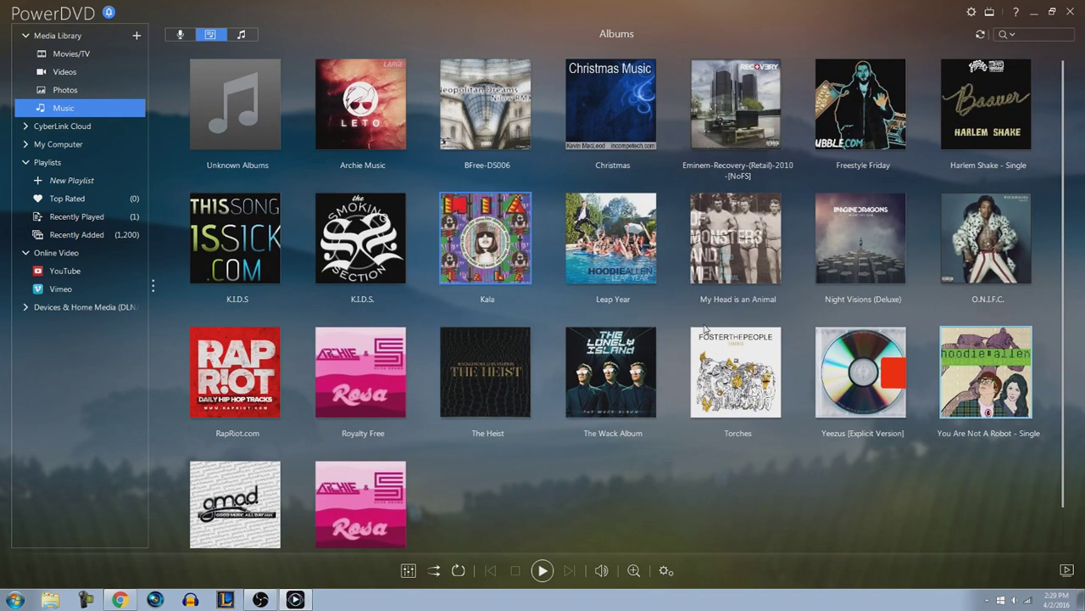
Step: View the CyberLink Cloud introduction, dismiss it, and expand the My Computer locations
{"action": "left_click", "coordinate": [63, 125]}
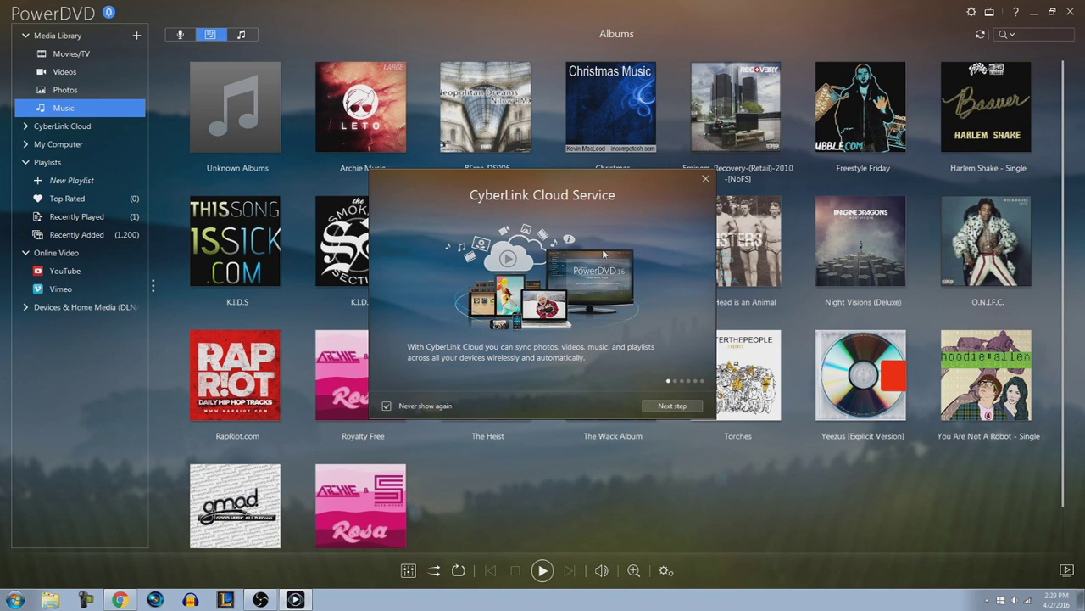
{"action": "left_click", "coordinate": [707, 179]}
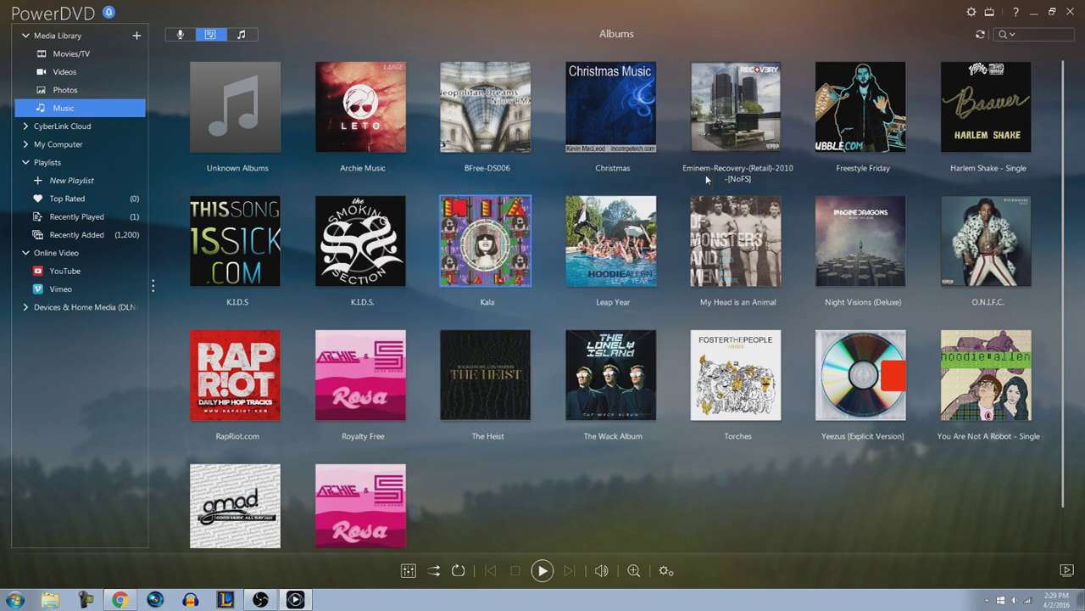
{"action": "left_click", "coordinate": [58, 145]}
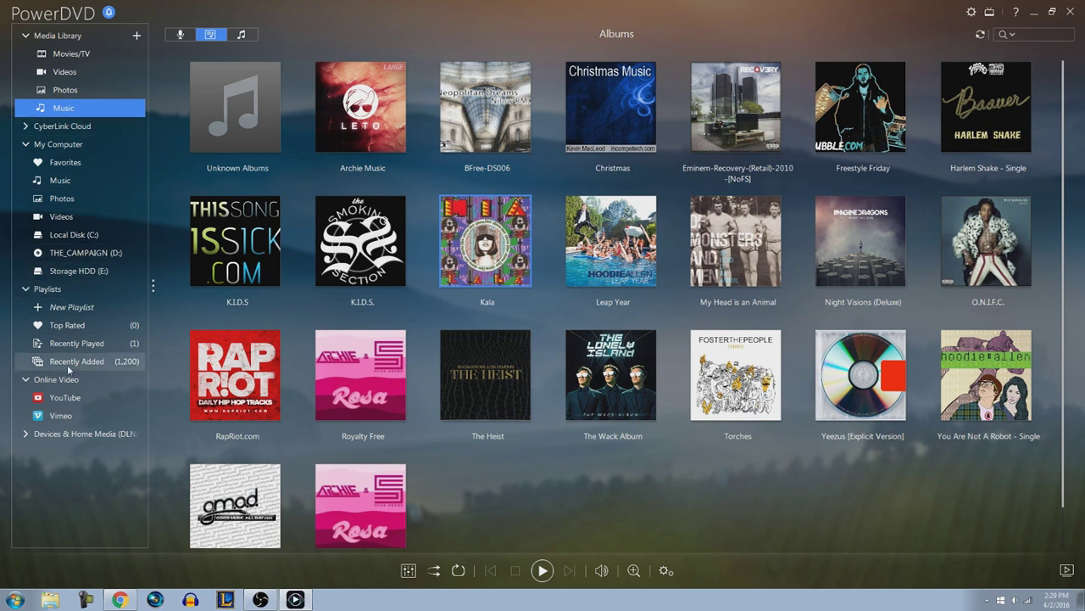
Step: View the Top Rated playlist and look through the files in the Recently Added playlist
{"action": "left_click", "coordinate": [85, 326]}
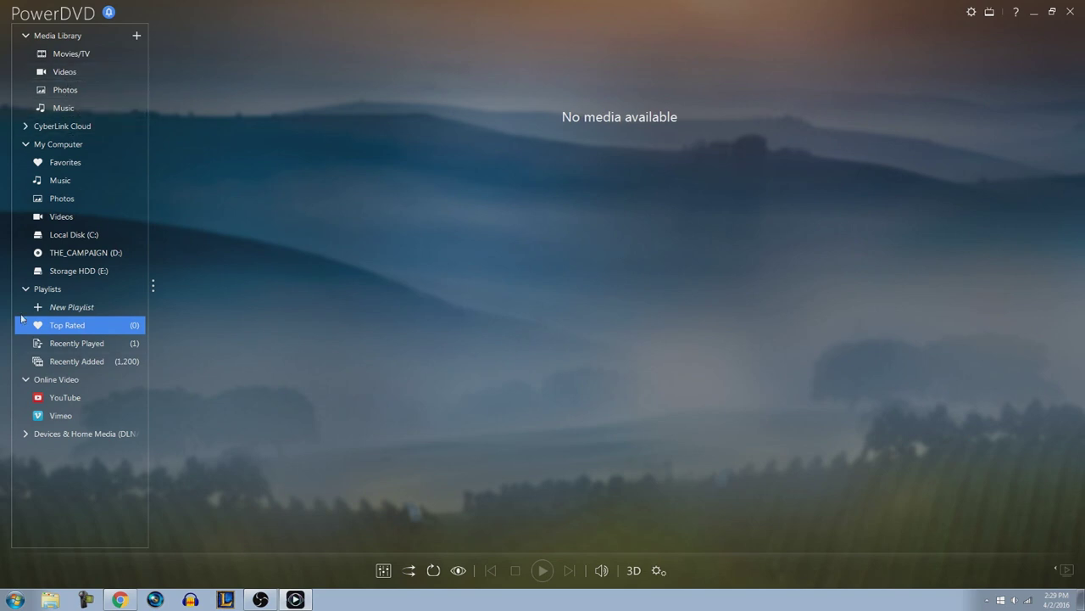
{"action": "left_click", "coordinate": [98, 362]}
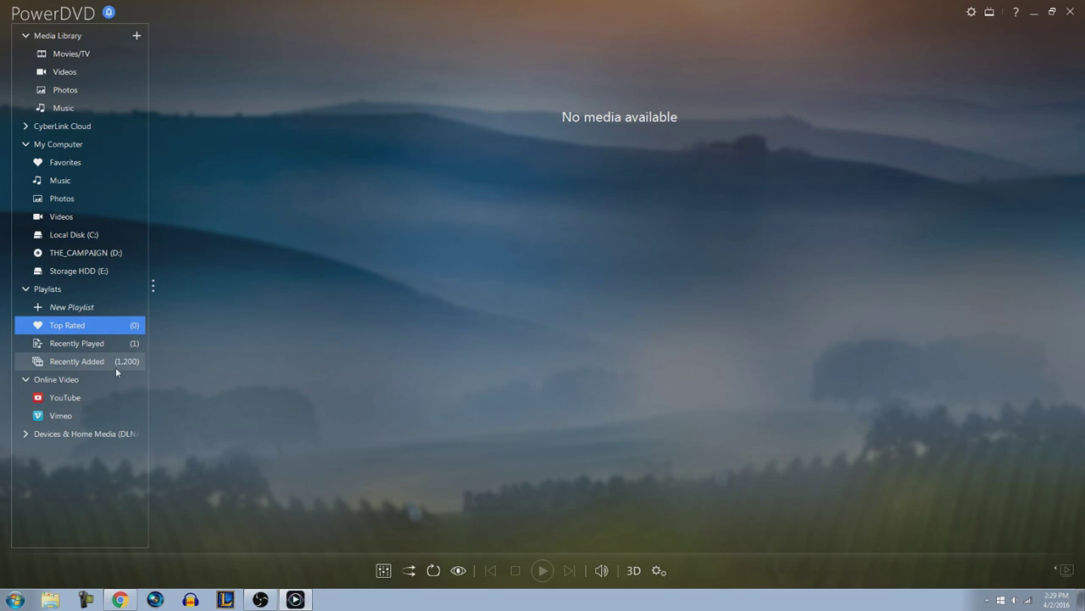
{"action": "scroll", "coordinate": [448, 289], "scroll_direction": "down", "scroll_amount": 6}
{"action": "scroll", "coordinate": [463, 285], "scroll_direction": "up", "scroll_amount": 5}
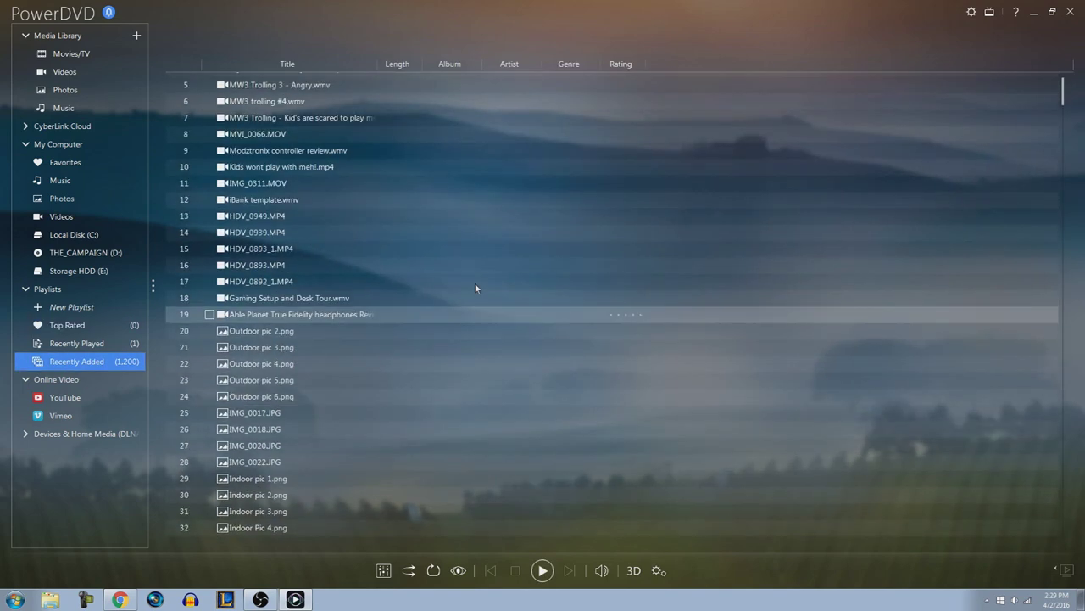
Step: Browse the Most Viewed videos on YouTube under Online Video
{"action": "left_click", "coordinate": [65, 397]}
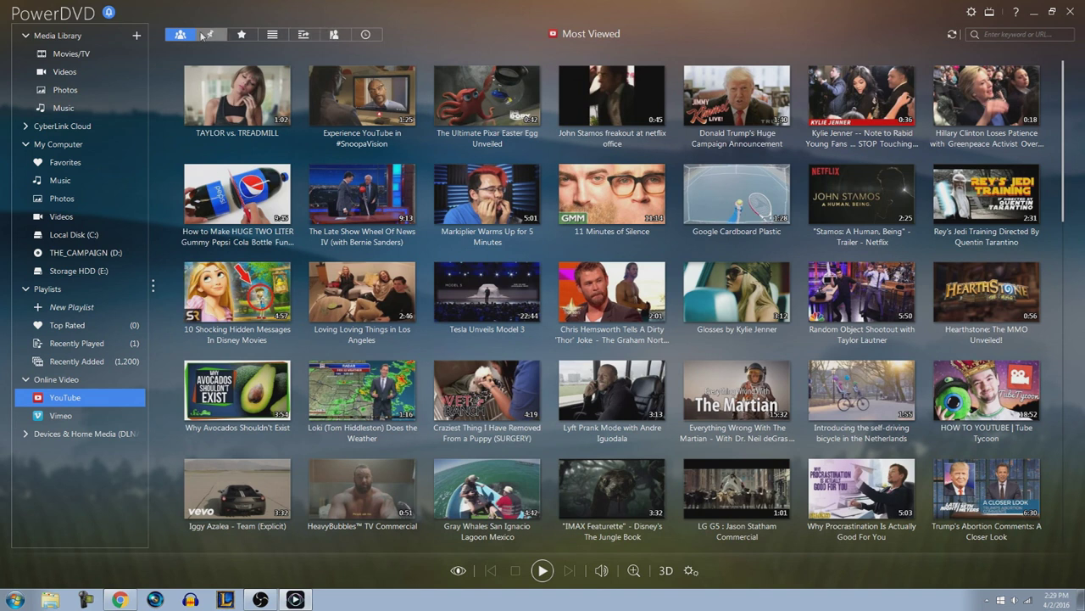
{"action": "mouse_move", "coordinate": [69, 401]}
{"action": "scroll", "coordinate": [807, 373], "scroll_direction": "down", "scroll_amount": 10}
{"action": "scroll", "coordinate": [810, 375], "scroll_direction": "up", "scroll_amount": 10}
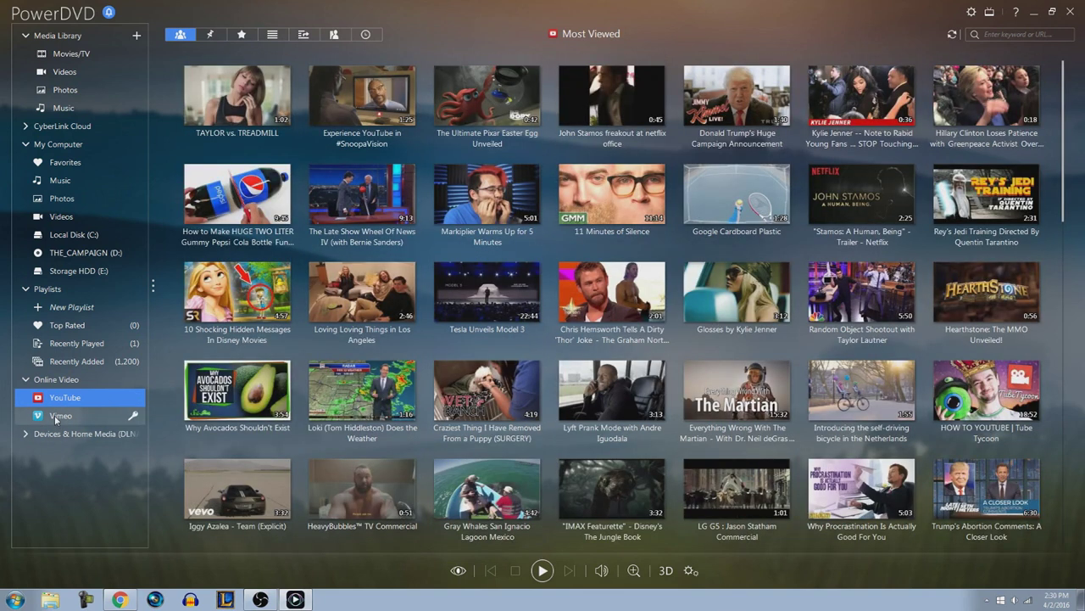
Step: View the video library, play Question and Answer! .wmv from the 10k Question and Answer Video! folder, and return to all folders
{"action": "left_click", "coordinate": [60, 73]}
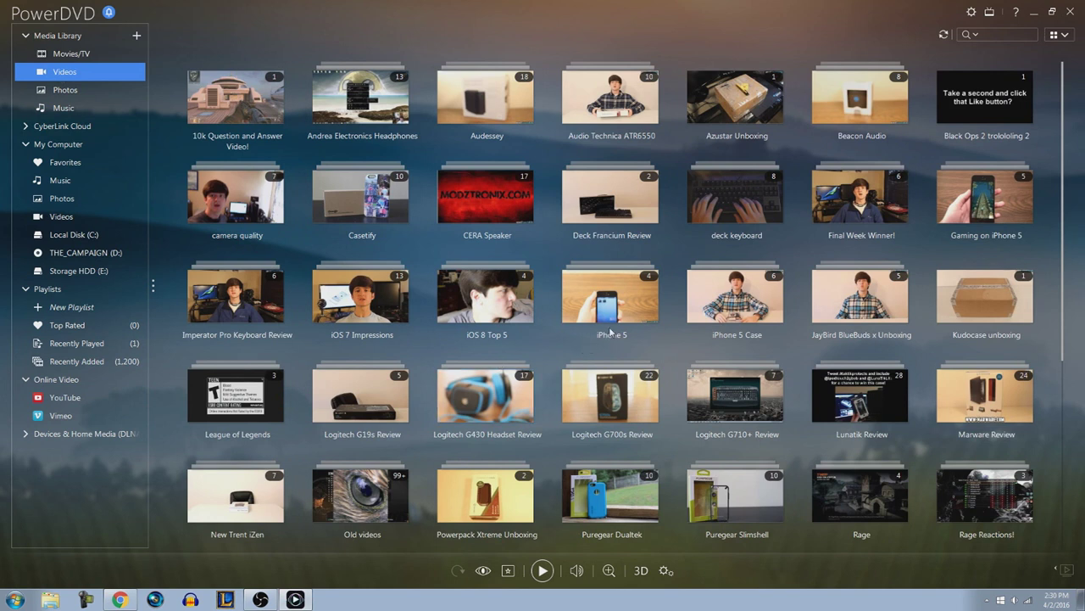
{"action": "mouse_move", "coordinate": [618, 324]}
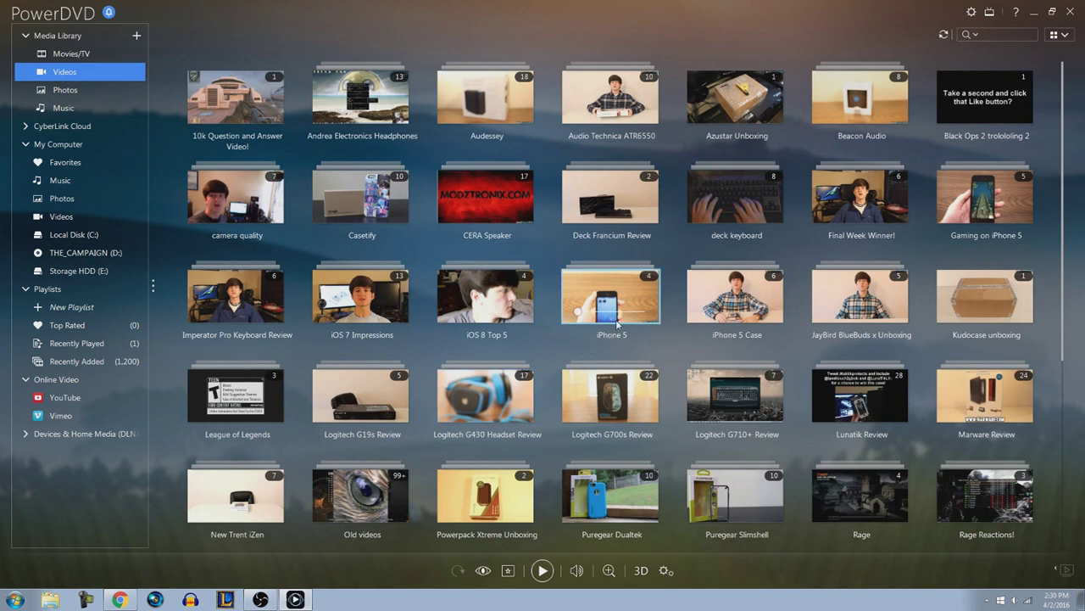
{"action": "left_click", "coordinate": [264, 108]}
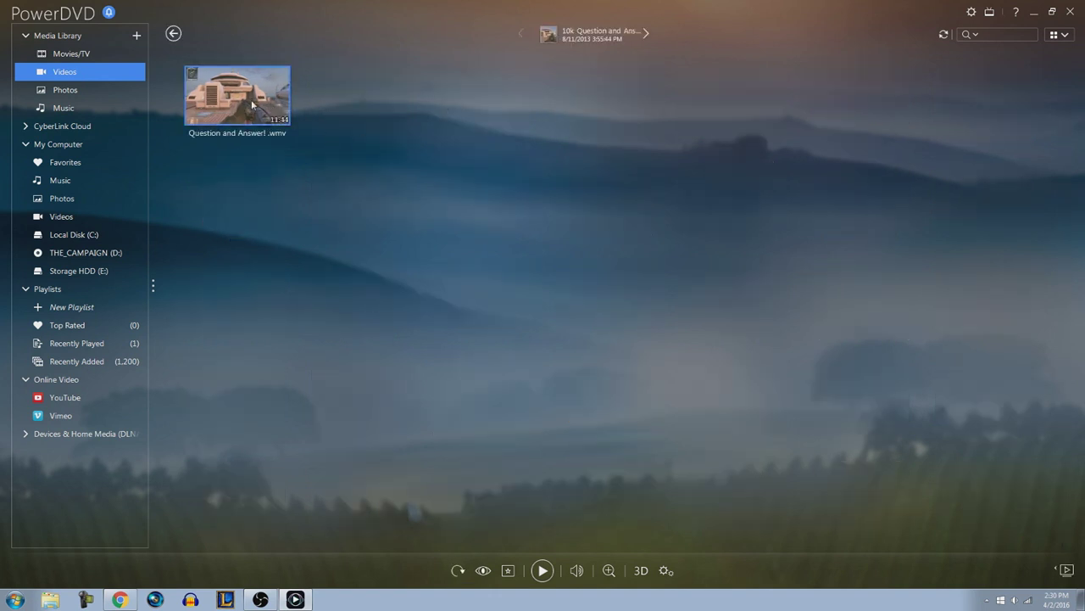
{"action": "double_click", "coordinate": [280, 107]}
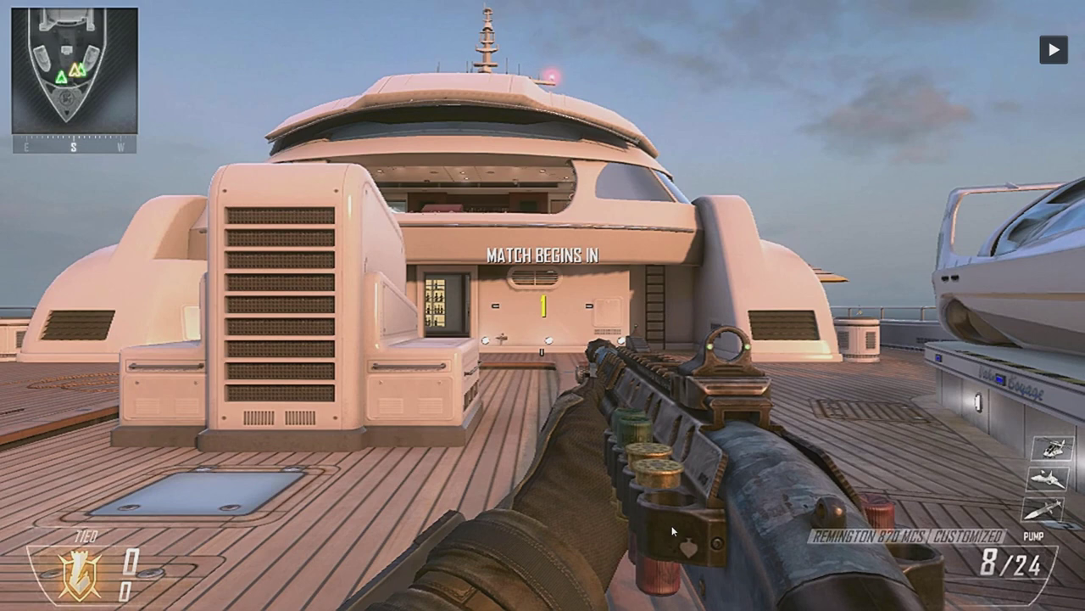
{"action": "mouse_move", "coordinate": [804, 282]}
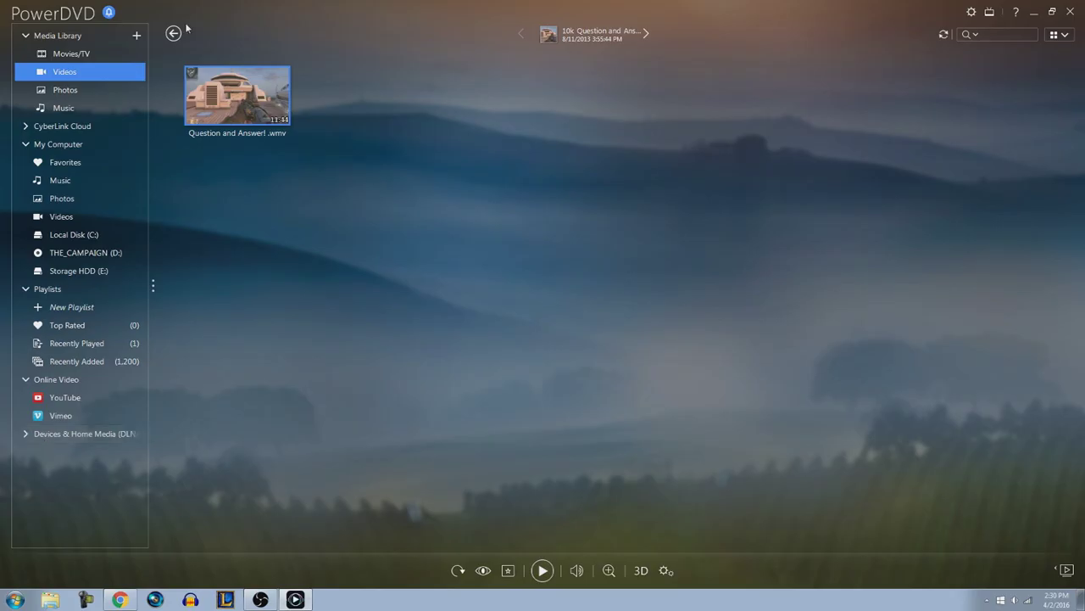
{"action": "left_click", "coordinate": [173, 33]}
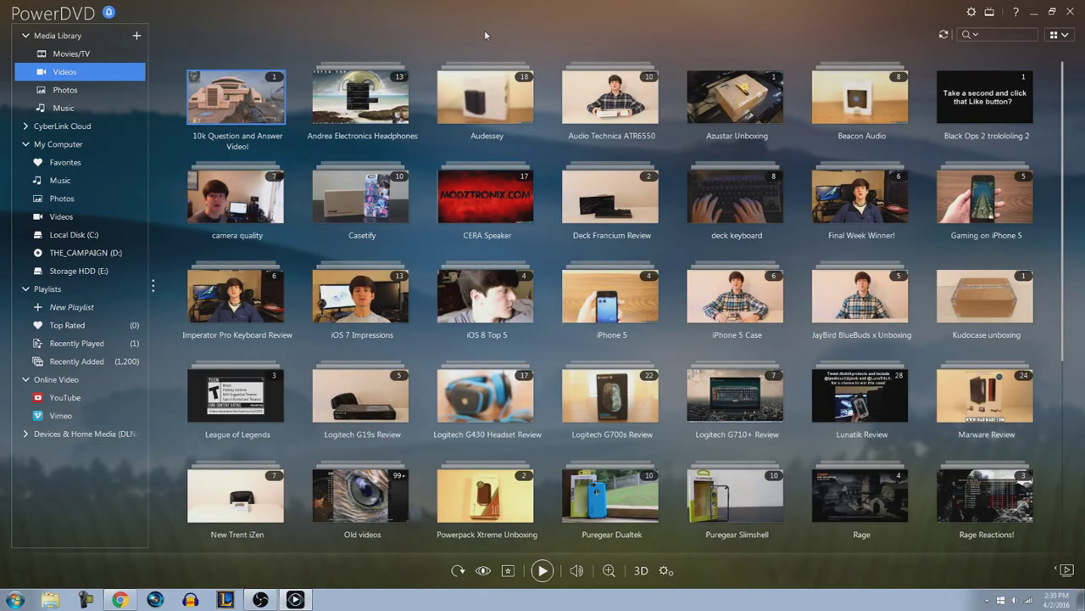
Step: Play a clip from the Audessey video folder and leave its playback
{"action": "left_click", "coordinate": [490, 100]}
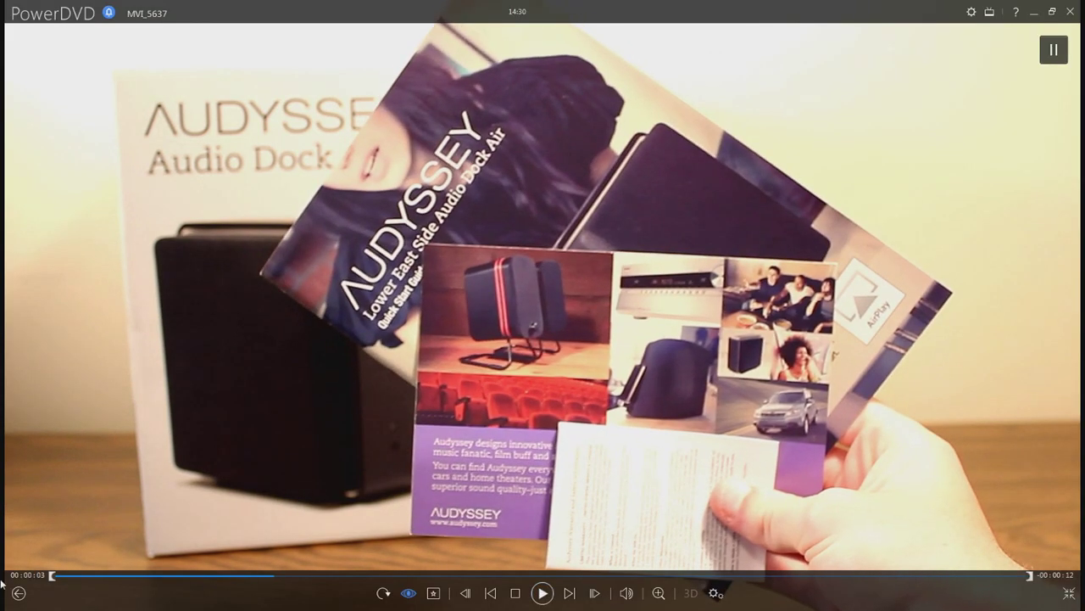
{"action": "left_click", "coordinate": [18, 593]}
Step: Play Rage Reactions.mp4 from the Rage Reactions! folder, and view the movie discs under Movies/TV
{"action": "scroll", "coordinate": [972, 167], "scroll_direction": "down", "scroll_amount": 1}
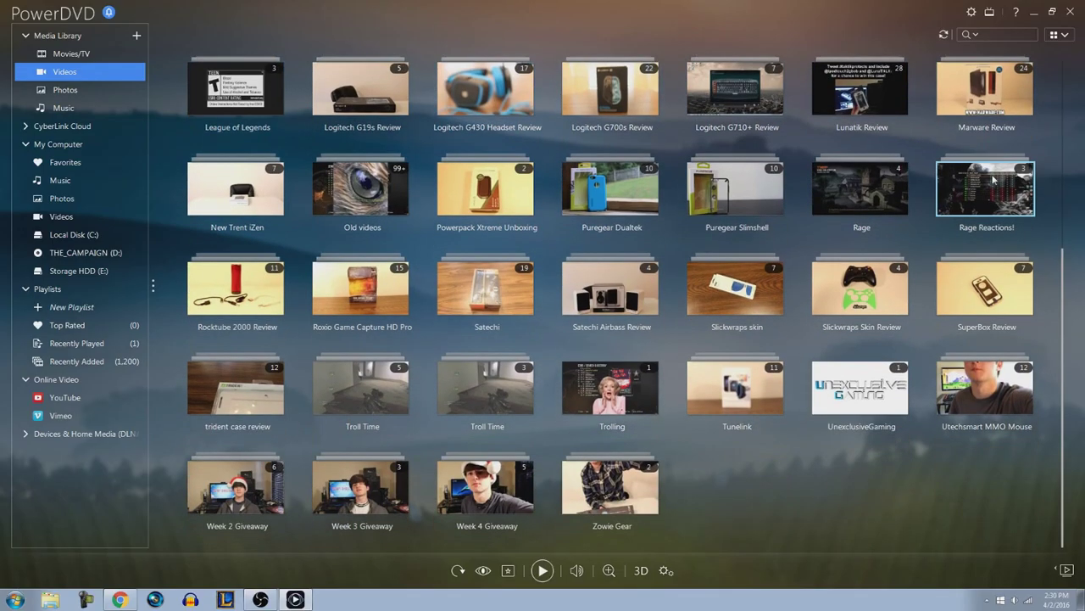
{"action": "left_click", "coordinate": [972, 166]}
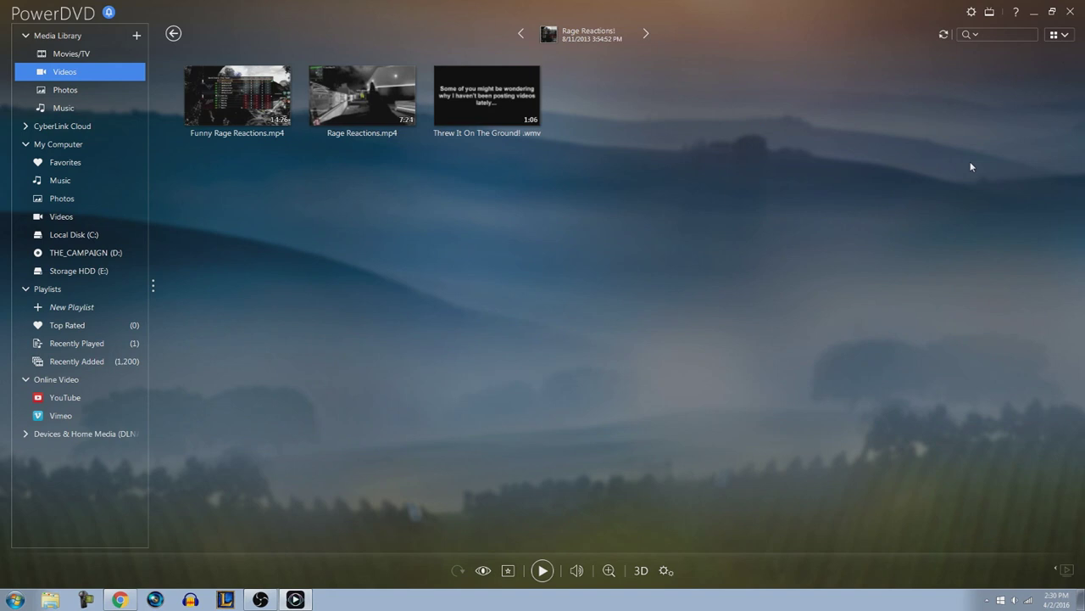
{"action": "left_click", "coordinate": [356, 107]}
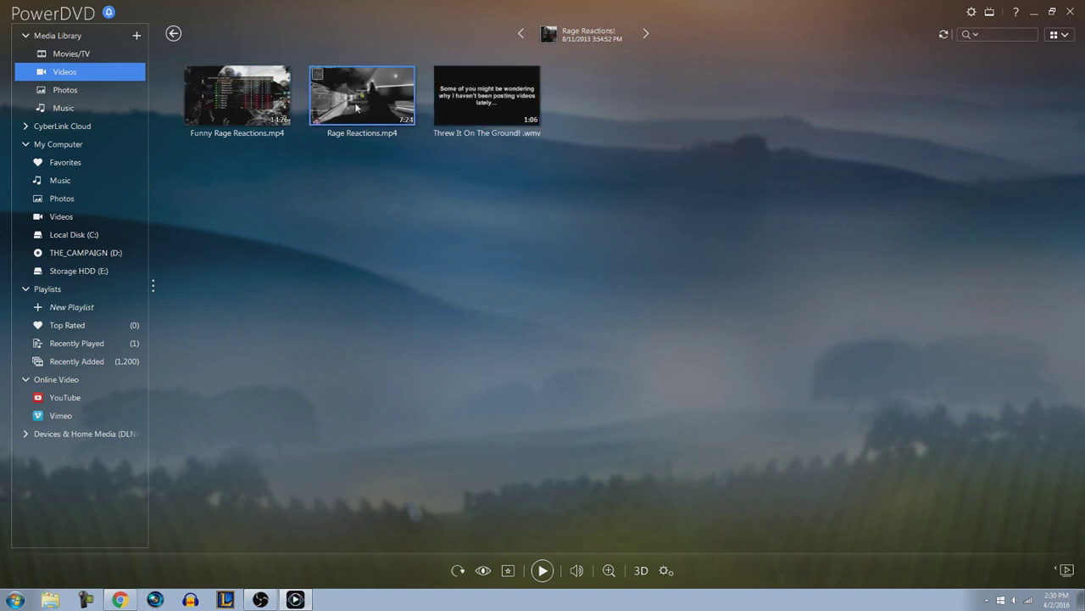
{"action": "double_click", "coordinate": [356, 107]}
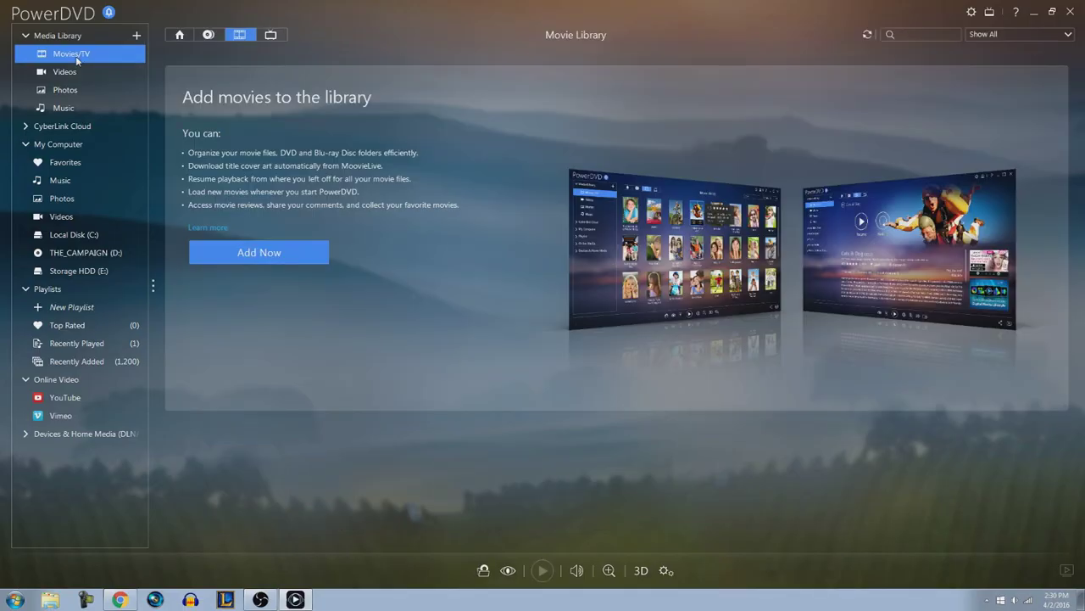
{"action": "left_click", "coordinate": [209, 34]}
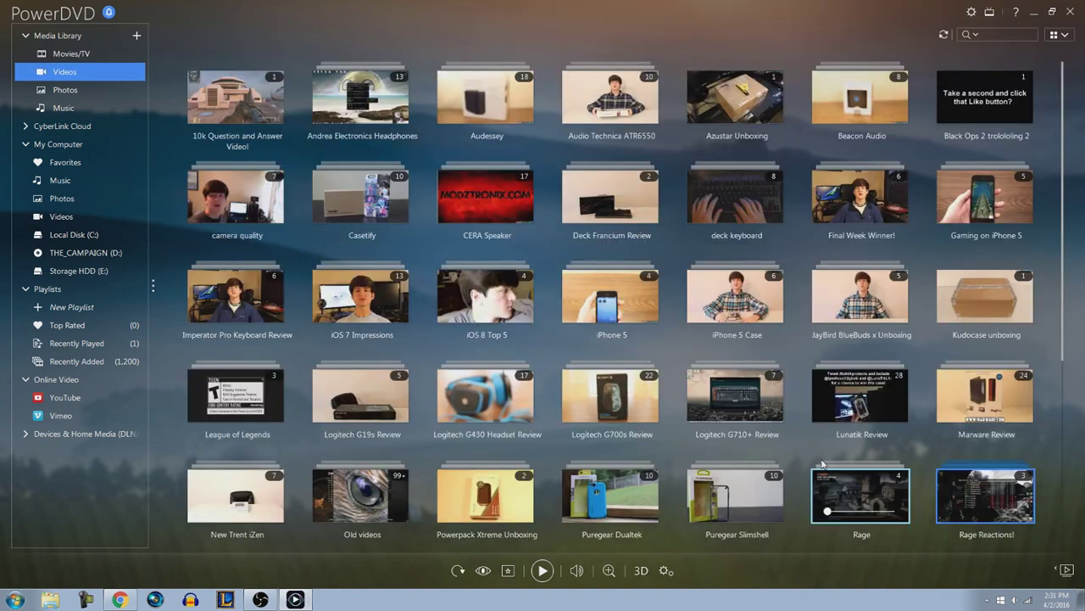
Step: Try several of the default wallpapers as the player background in the UI Customization settings, ending with the lavender field
{"action": "left_click", "coordinate": [667, 570]}
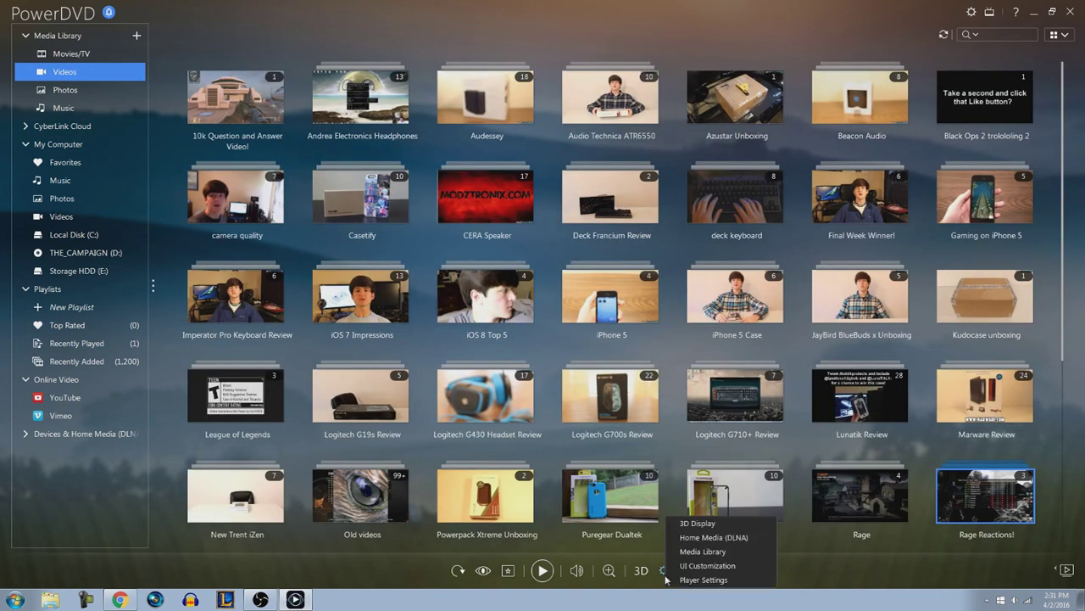
{"action": "left_click", "coordinate": [710, 565]}
{"action": "left_click", "coordinate": [586, 333]}
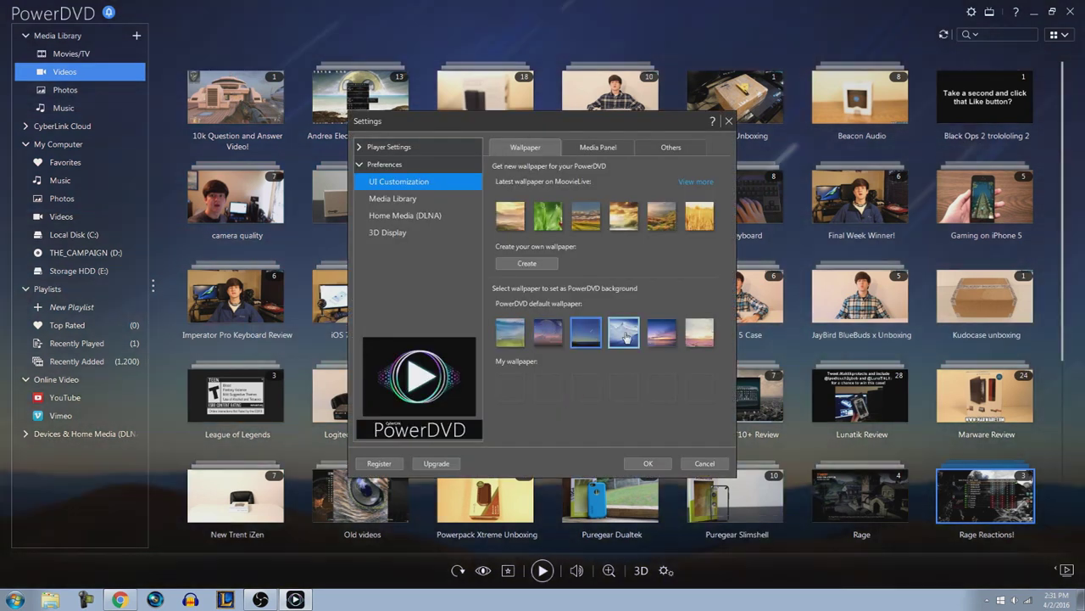
{"action": "left_click", "coordinate": [625, 337]}
{"action": "left_click", "coordinate": [670, 335]}
{"action": "left_click", "coordinate": [695, 333]}
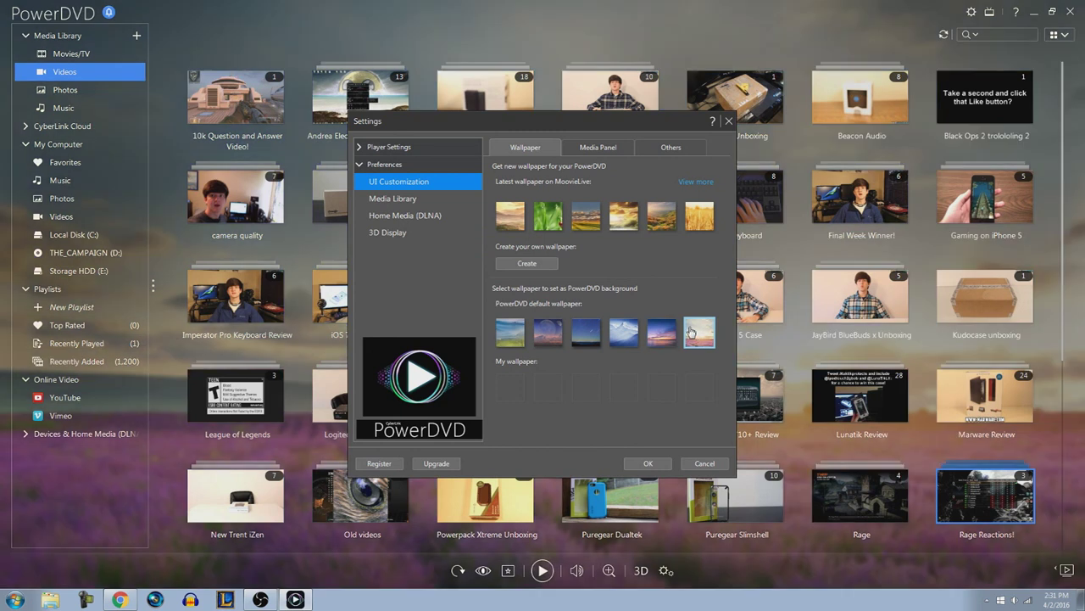
Step: Review the Media Library, Home Media (DLNA) and 3D Display preferences
{"action": "left_click", "coordinate": [395, 199]}
{"action": "left_click", "coordinate": [392, 218]}
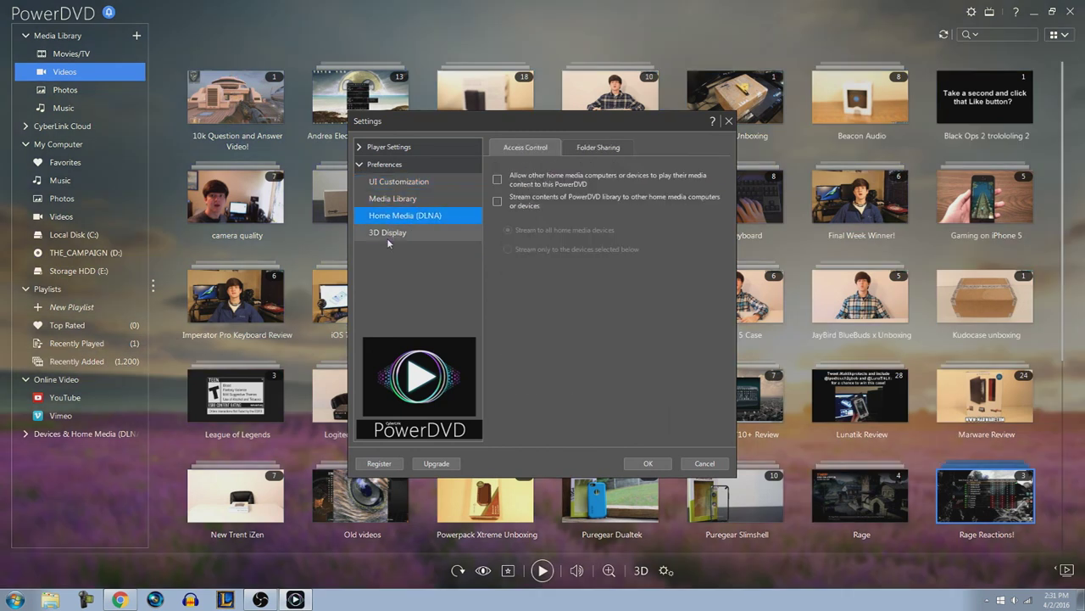
{"action": "left_click", "coordinate": [390, 233]}
Step: Look through the Player Settings categories, including General, Blu-ray Disc and Information, and close the settings without applying changes
{"action": "left_click", "coordinate": [382, 150]}
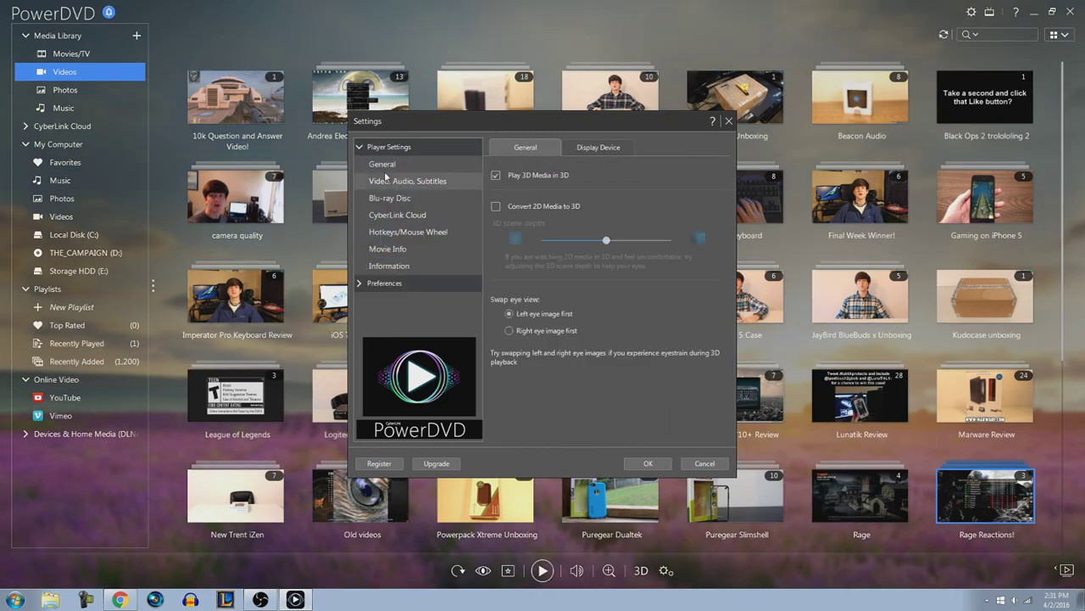
{"action": "left_click", "coordinate": [386, 165]}
{"action": "left_click", "coordinate": [399, 183]}
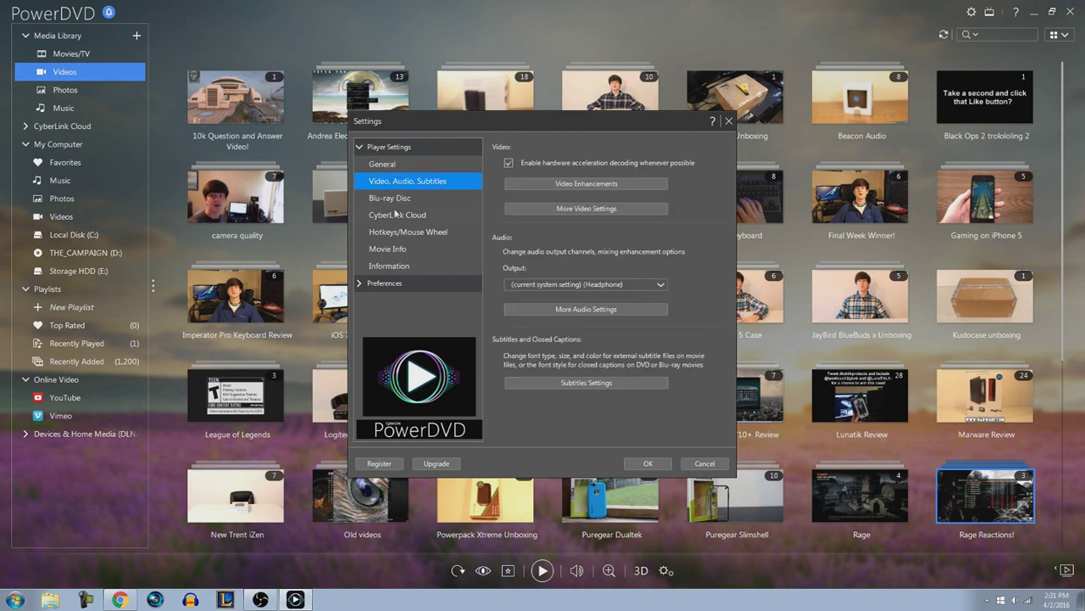
{"action": "left_click", "coordinate": [398, 214]}
{"action": "left_click", "coordinate": [398, 200]}
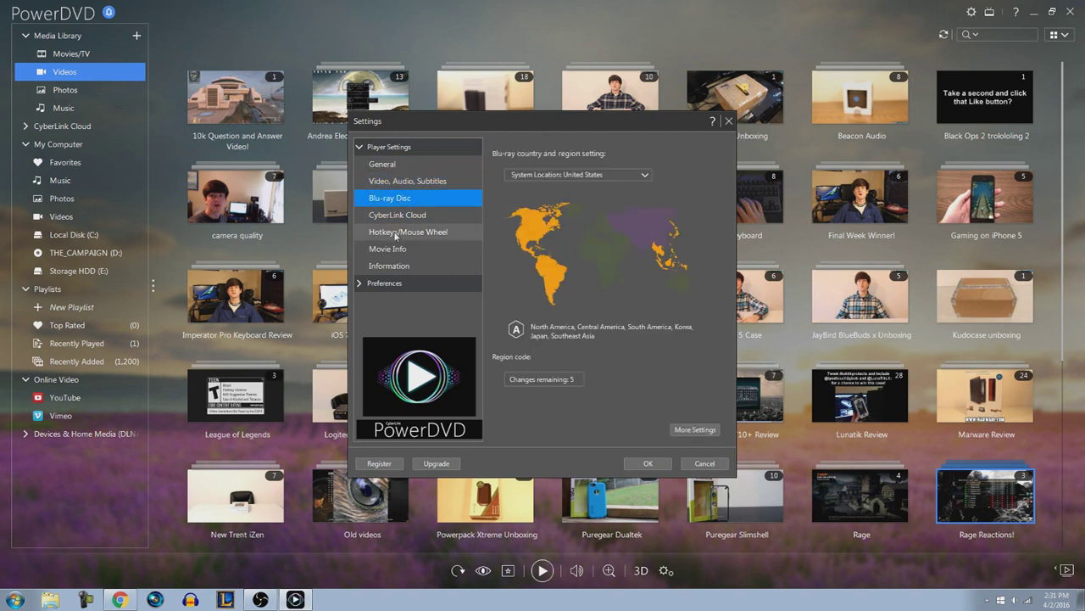
{"action": "left_click", "coordinate": [398, 181]}
{"action": "left_click", "coordinate": [398, 231]}
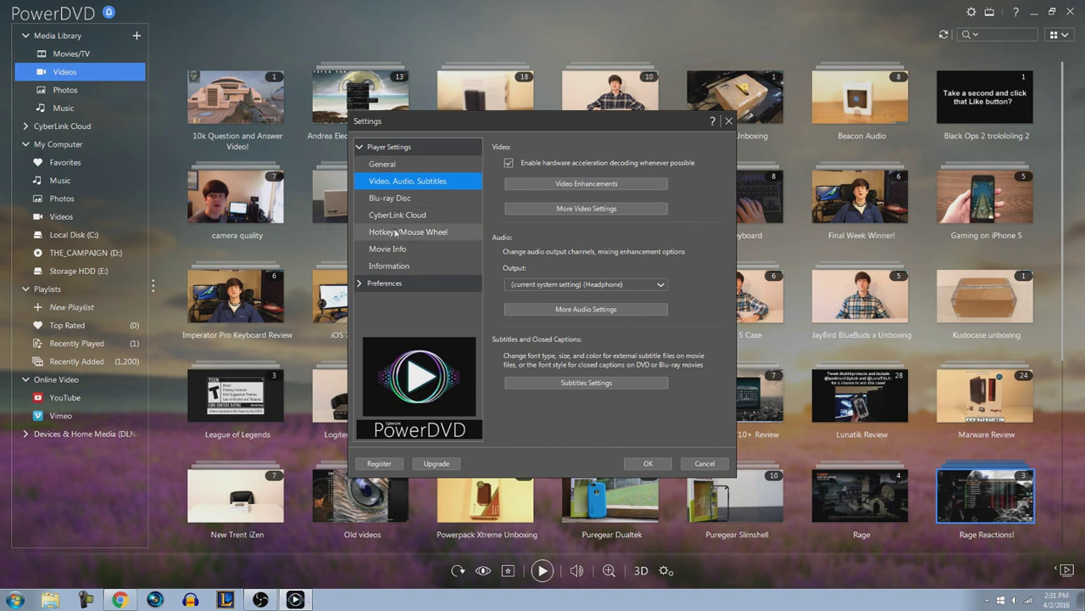
{"action": "left_click", "coordinate": [392, 250]}
{"action": "left_click", "coordinate": [399, 265]}
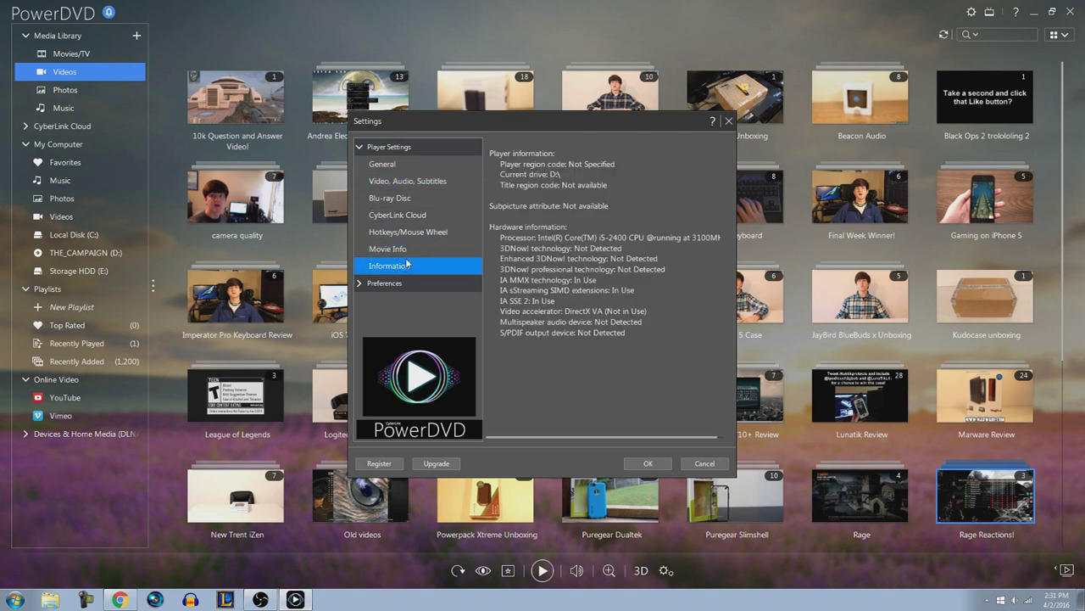
{"action": "left_click", "coordinate": [398, 215]}
{"action": "left_click", "coordinate": [397, 165]}
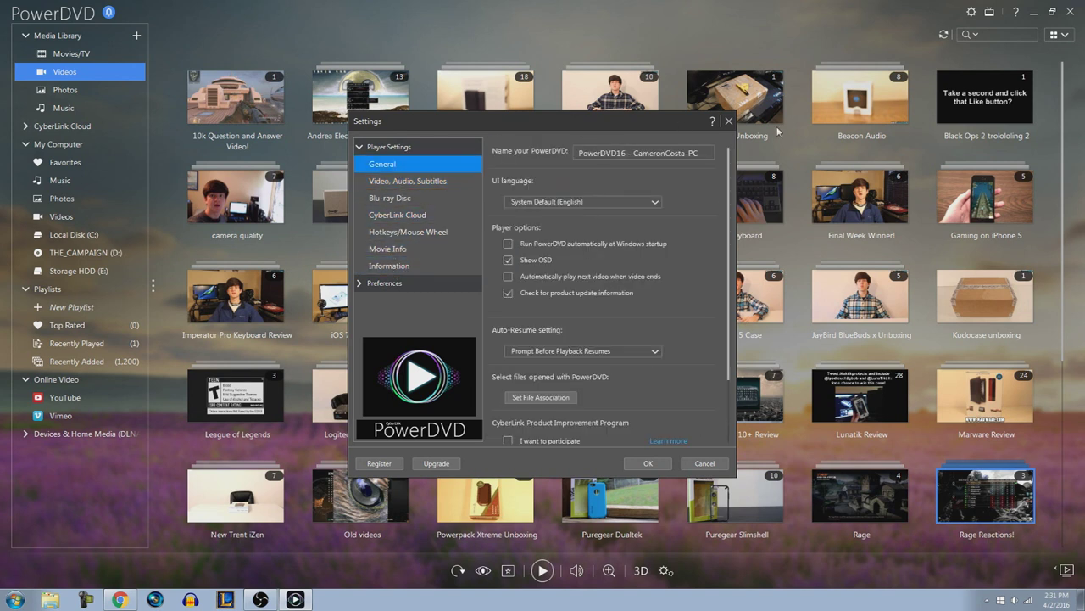
{"action": "left_click", "coordinate": [727, 124]}
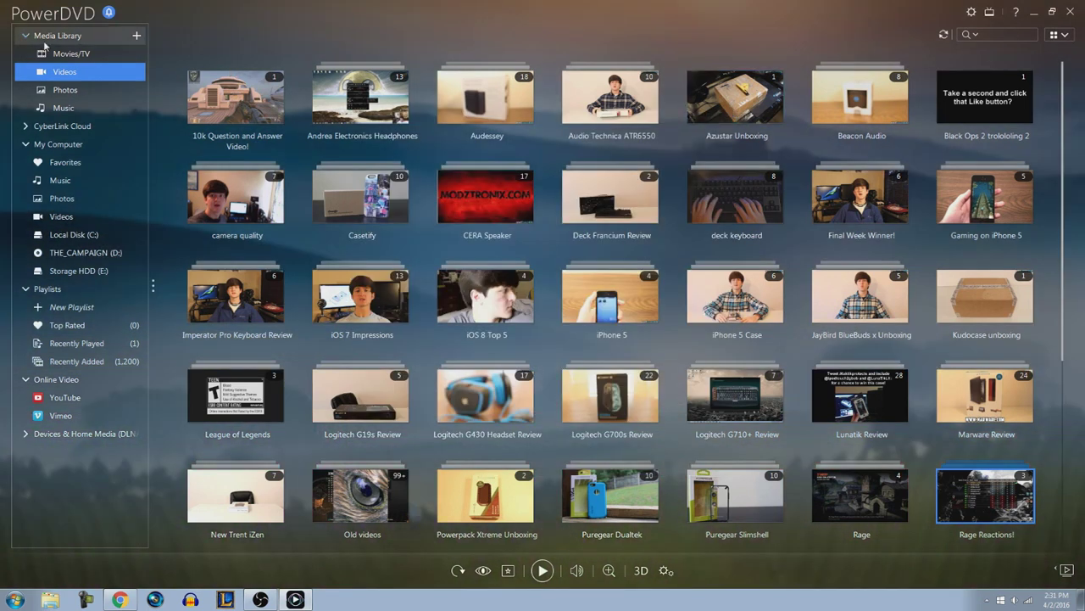
Step: View THE_CAMPAIGN disc under Movies/TV, and review the TrueTheater Smart and Advanced Enhancement options before closing them
{"action": "left_click", "coordinate": [83, 54]}
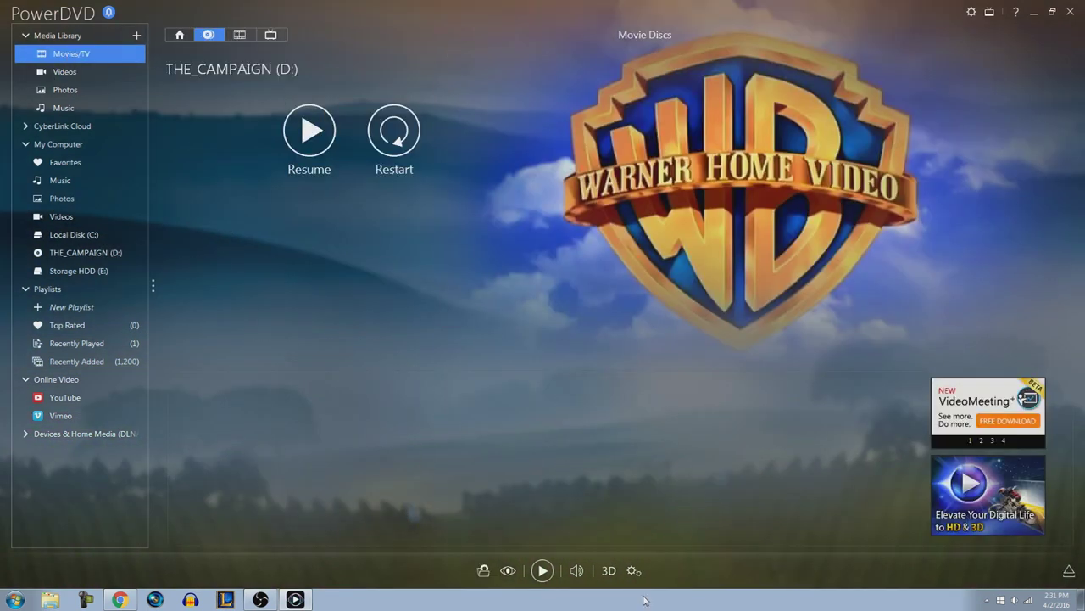
{"action": "left_click", "coordinate": [508, 571]}
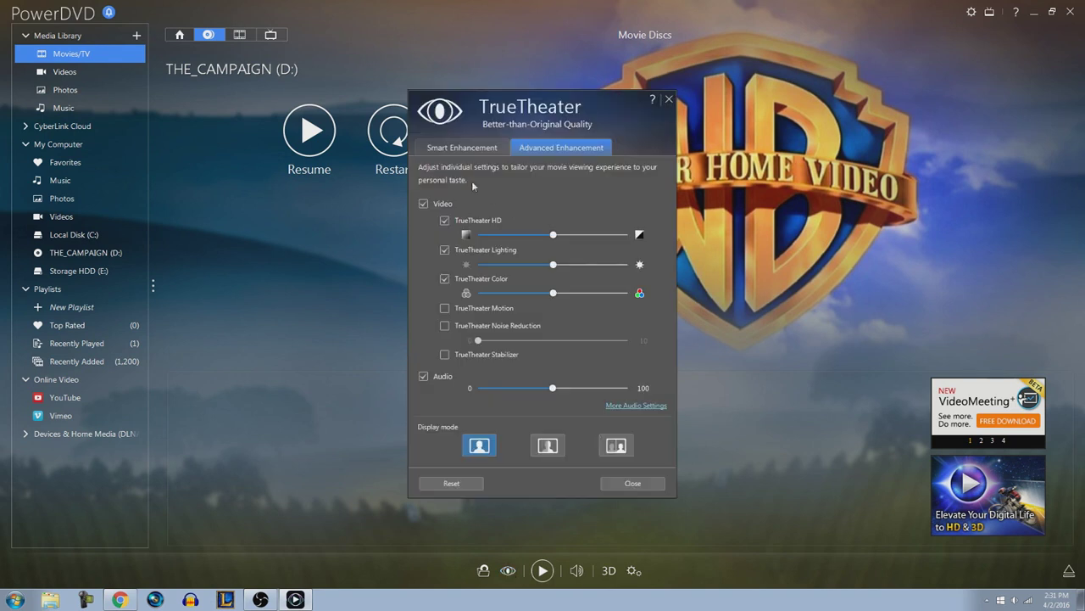
{"action": "left_click", "coordinate": [462, 148]}
{"action": "left_click", "coordinate": [562, 148]}
{"action": "left_click", "coordinate": [635, 483]}
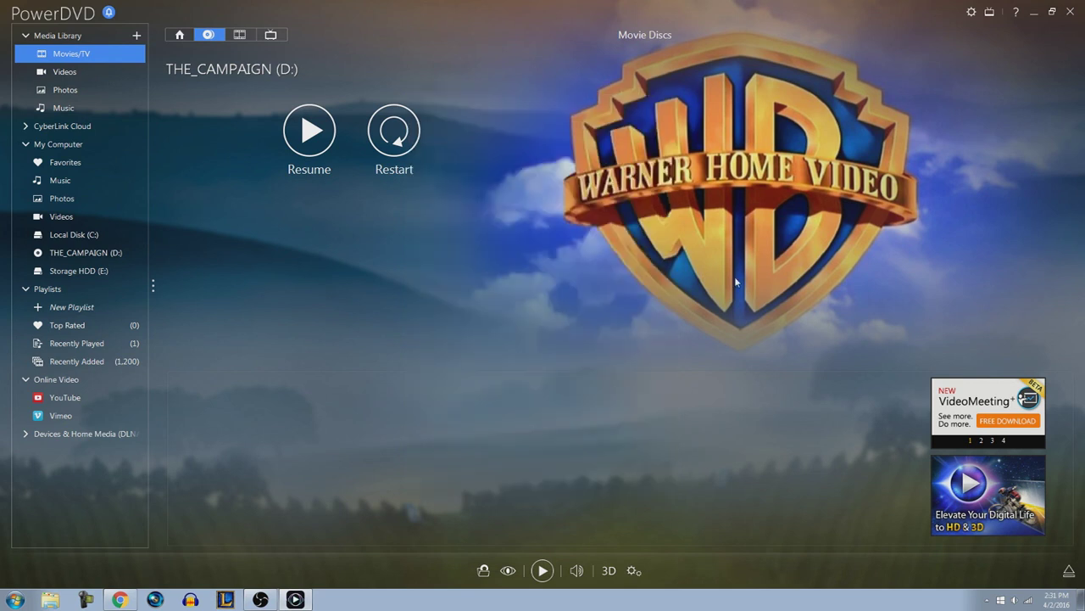
Step: Switch the player to TV Mode and select the Videos category on its home screen
{"action": "left_click", "coordinate": [990, 13]}
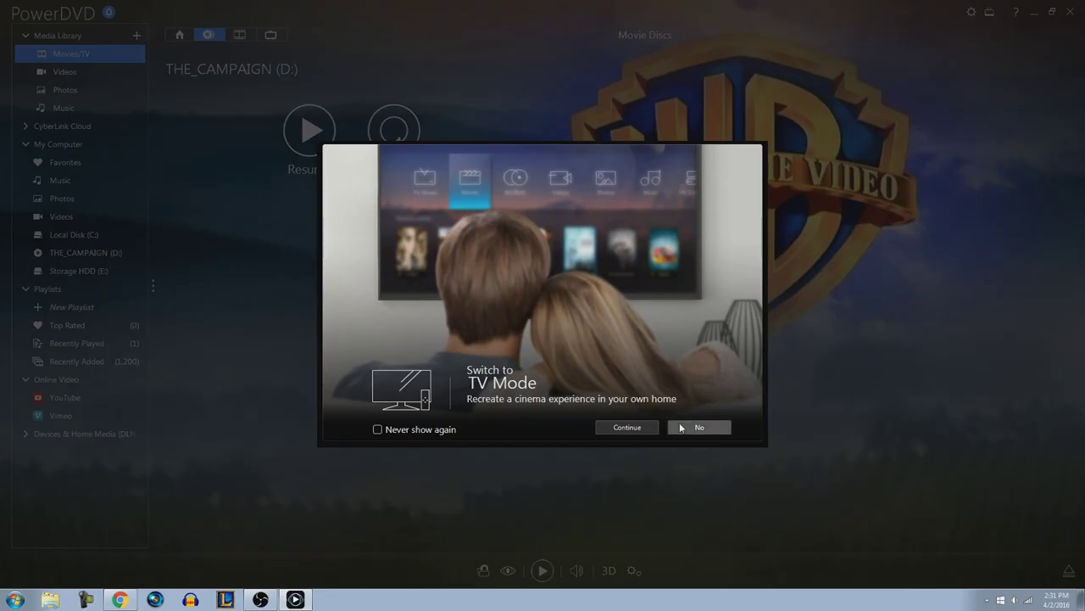
{"action": "left_click", "coordinate": [633, 432]}
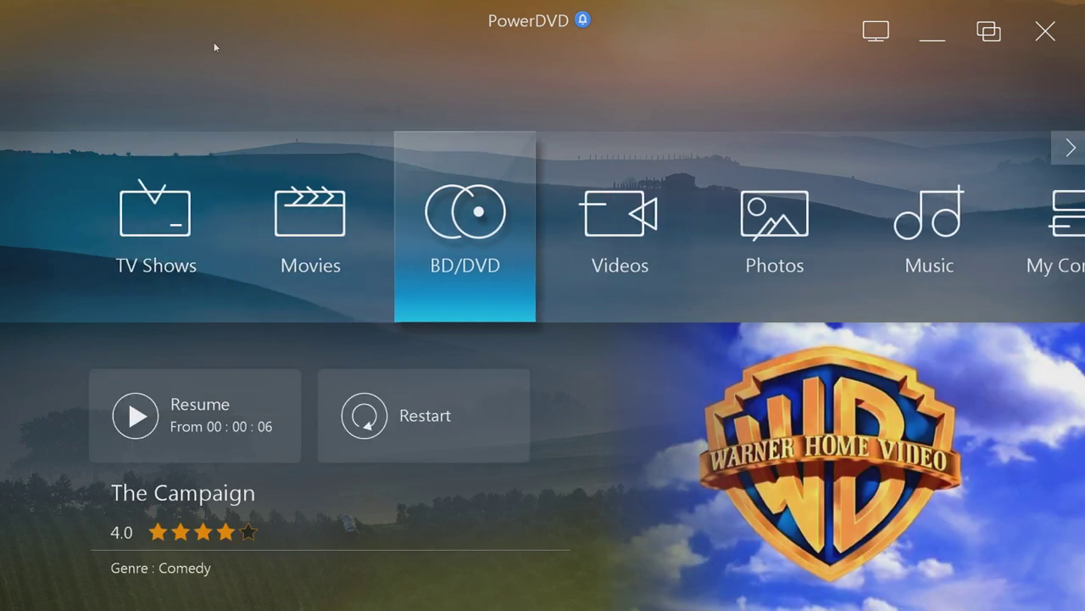
{"action": "left_click", "coordinate": [600, 211]}
{"action": "left_click", "coordinate": [7, 148]}
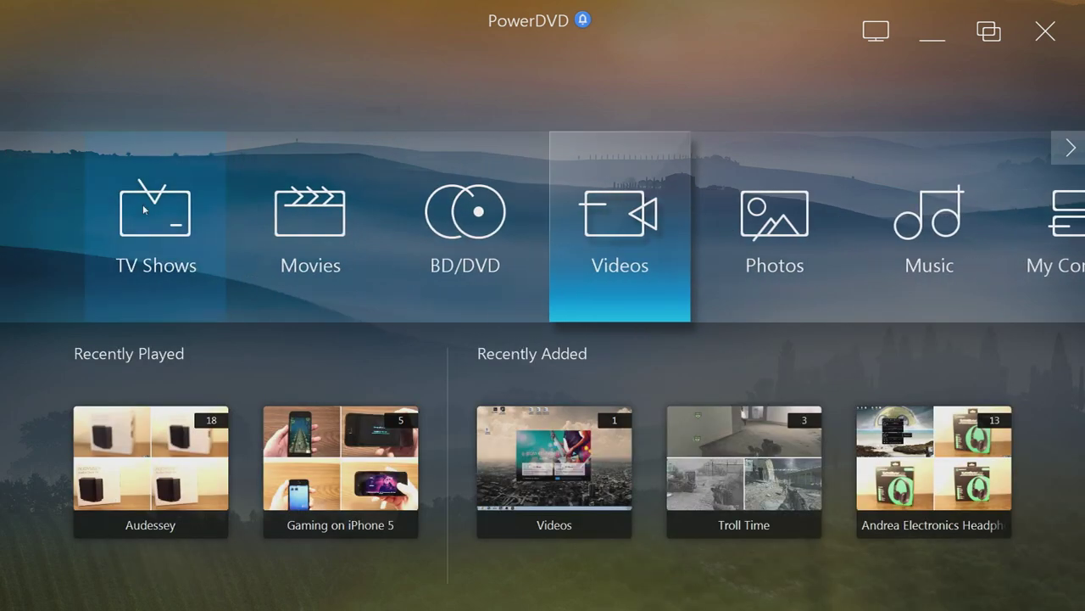
Step: View the TV Shows and Movies libraries in TV Mode, returning to the home screen after each
{"action": "left_click", "coordinate": [144, 210]}
{"action": "left_click", "coordinate": [34, 50]}
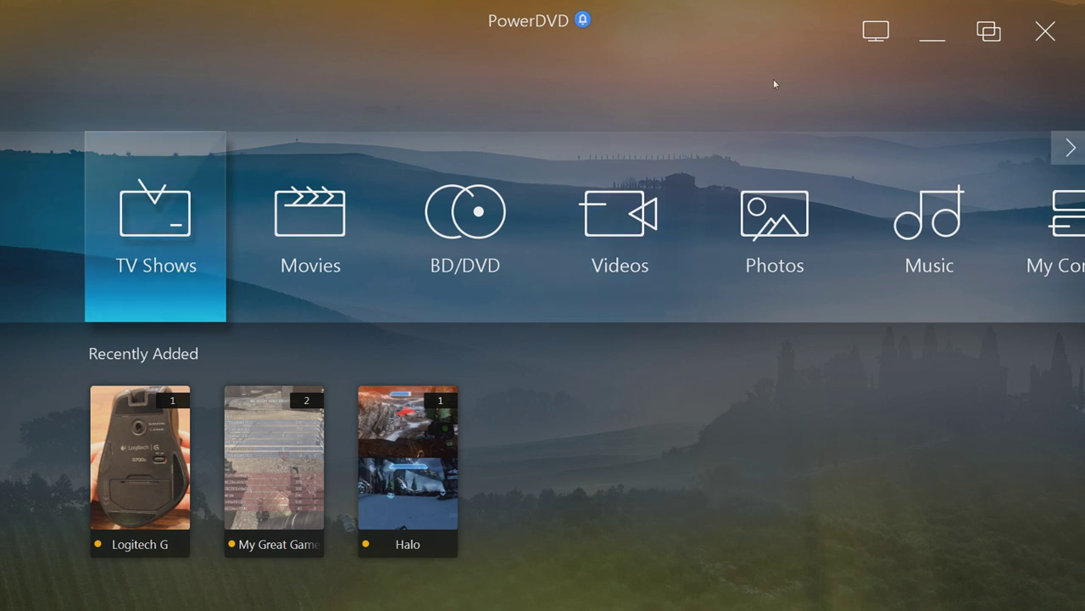
{"action": "left_click", "coordinate": [296, 165]}
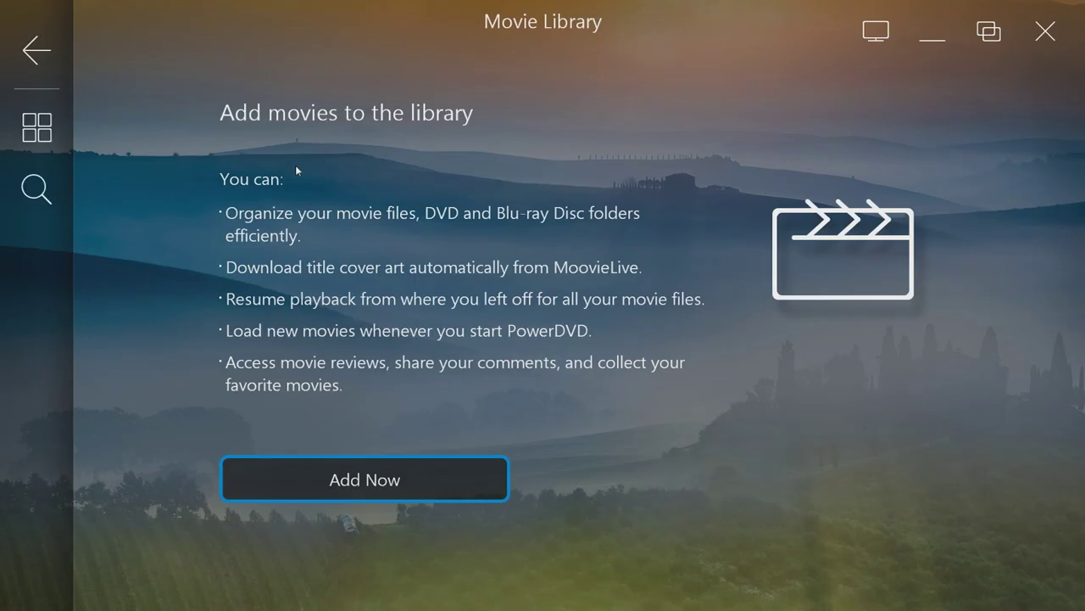
{"action": "left_click", "coordinate": [34, 46]}
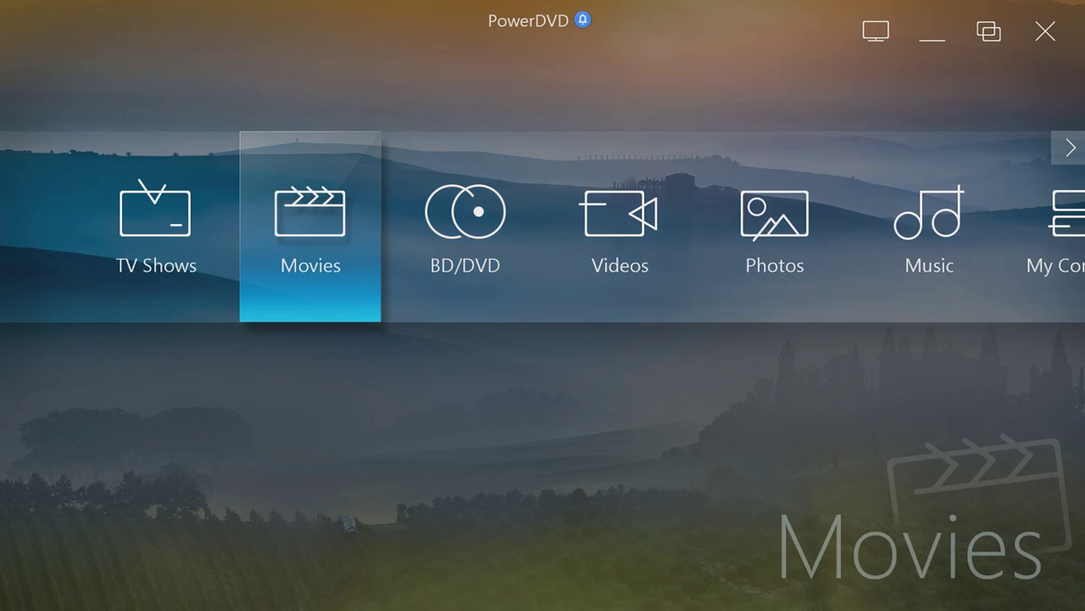
Step: Browse the TV Mode Video Library and view the Gaming on iPhone 5 folder under Recently Played
{"action": "left_click", "coordinate": [618, 242]}
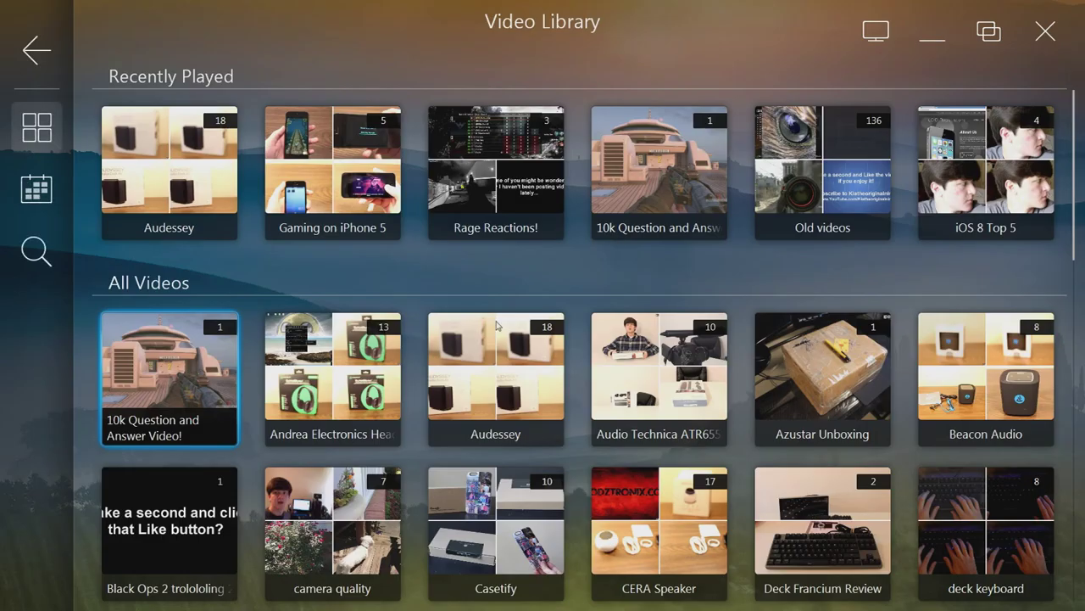
{"action": "scroll", "coordinate": [432, 249], "scroll_direction": "down", "scroll_amount": 2}
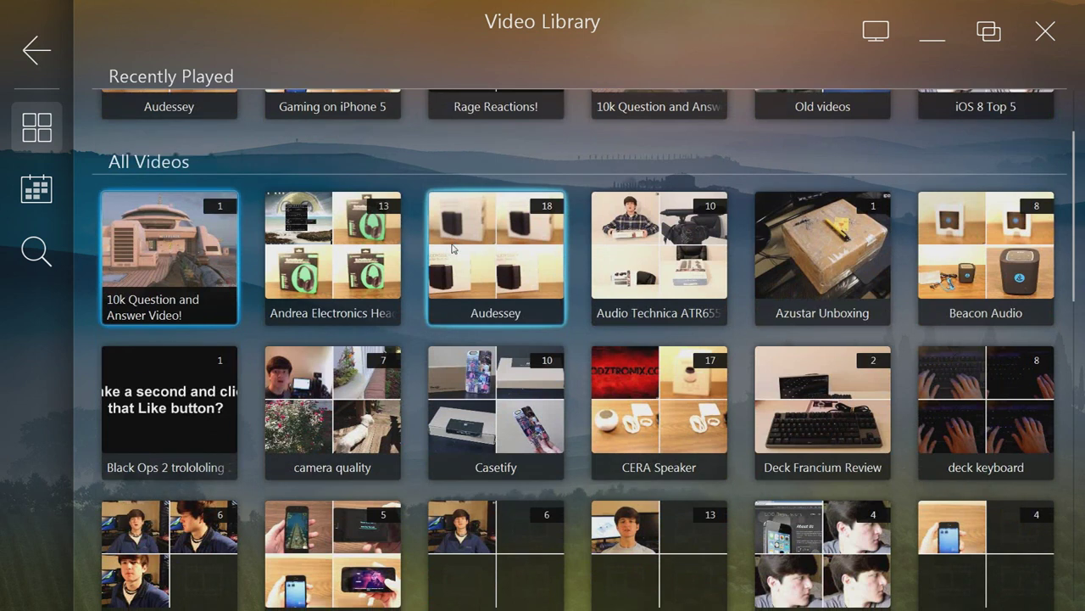
{"action": "scroll", "coordinate": [452, 248], "scroll_direction": "up", "scroll_amount": 2}
{"action": "left_click", "coordinate": [330, 196]}
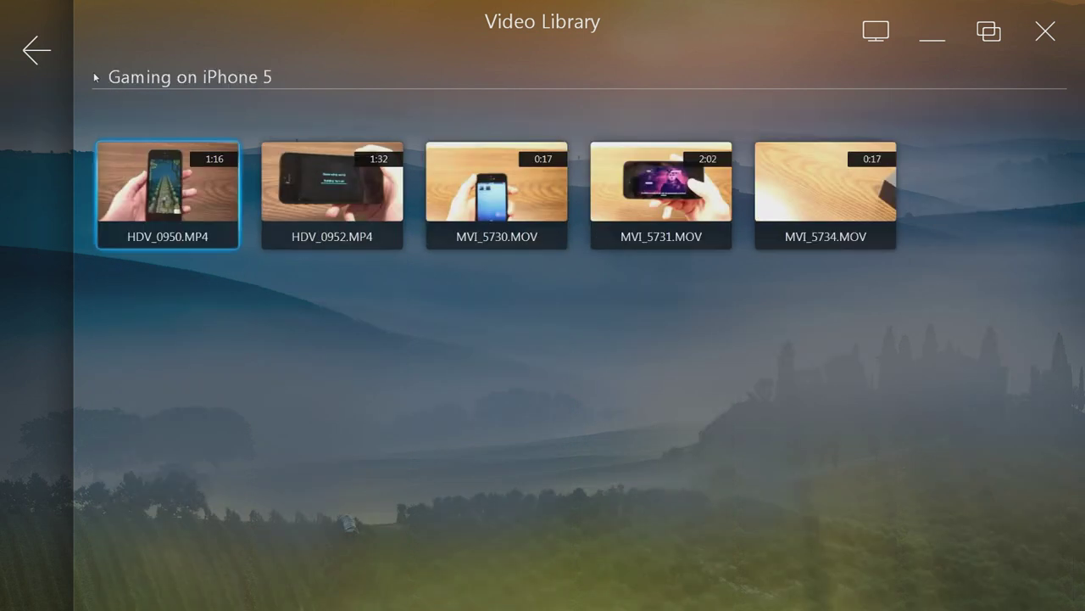
Step: View the Audessey folder in the Video Library and return to the home screen
{"action": "left_click", "coordinate": [43, 49]}
{"action": "key", "text": "Left"}
{"action": "key", "text": "Return"}
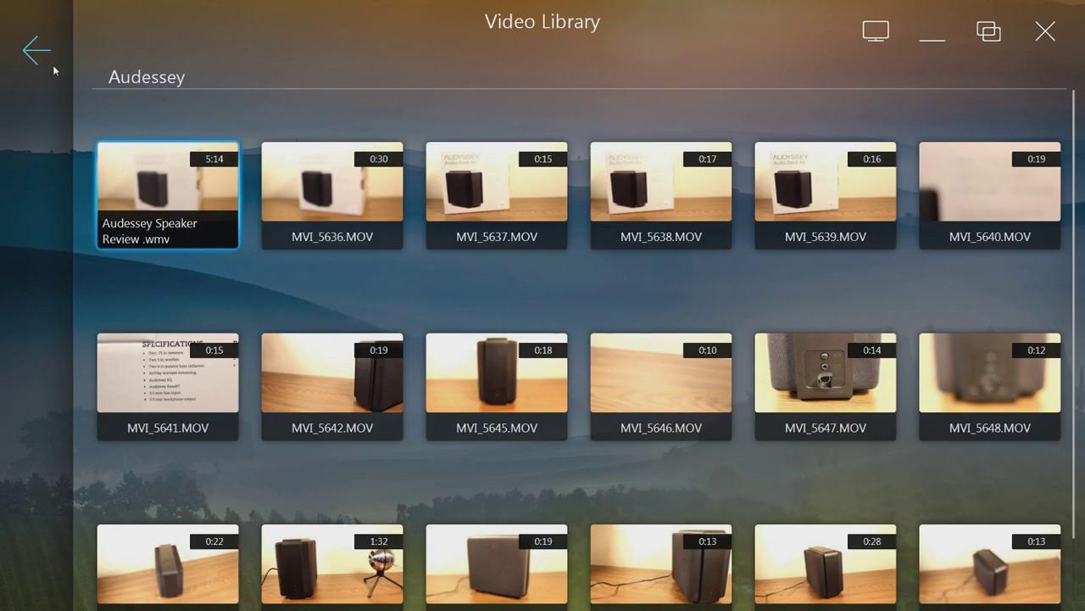
{"action": "left_click", "coordinate": [37, 51]}
{"action": "left_click", "coordinate": [32, 49]}
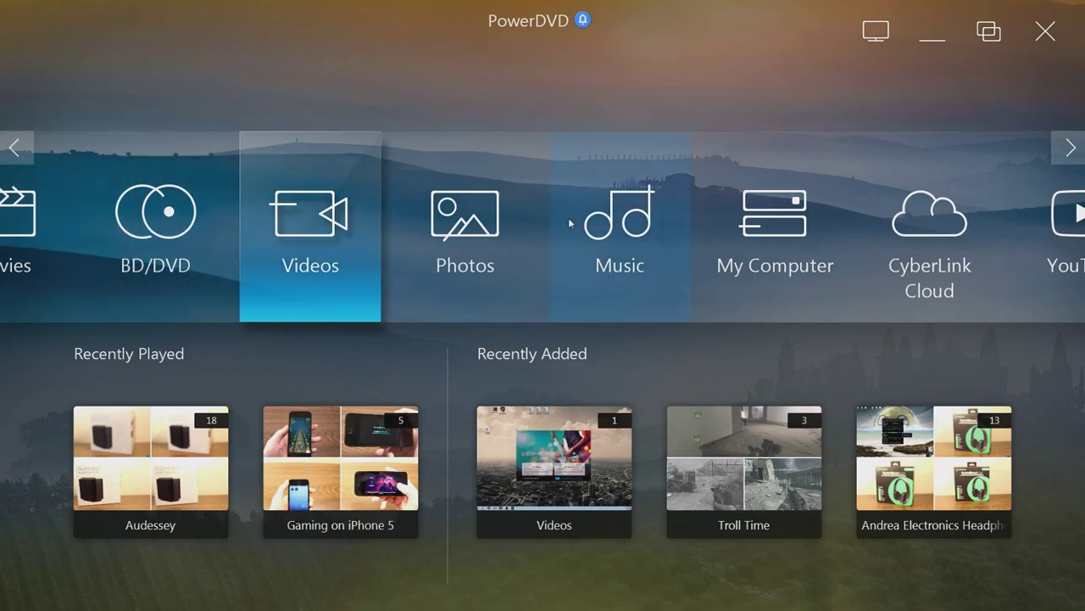
Step: Browse the Photo Library's albums from start to end and return to the home screen
{"action": "left_click", "coordinate": [460, 222]}
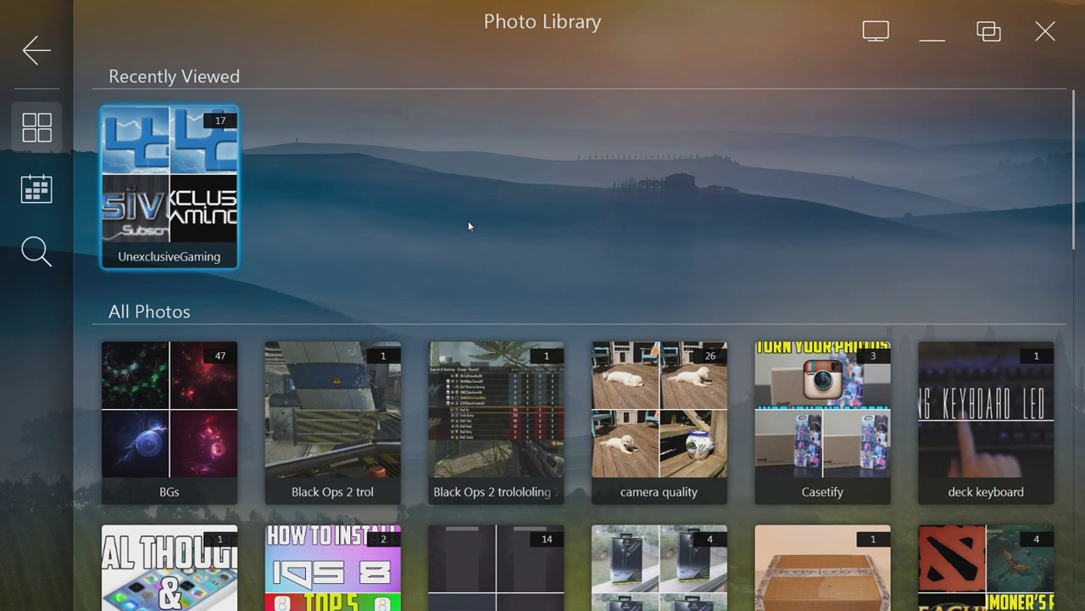
{"action": "scroll", "coordinate": [776, 437], "scroll_direction": "down", "scroll_amount": 10}
{"action": "scroll", "coordinate": [771, 438], "scroll_direction": "up", "scroll_amount": 4}
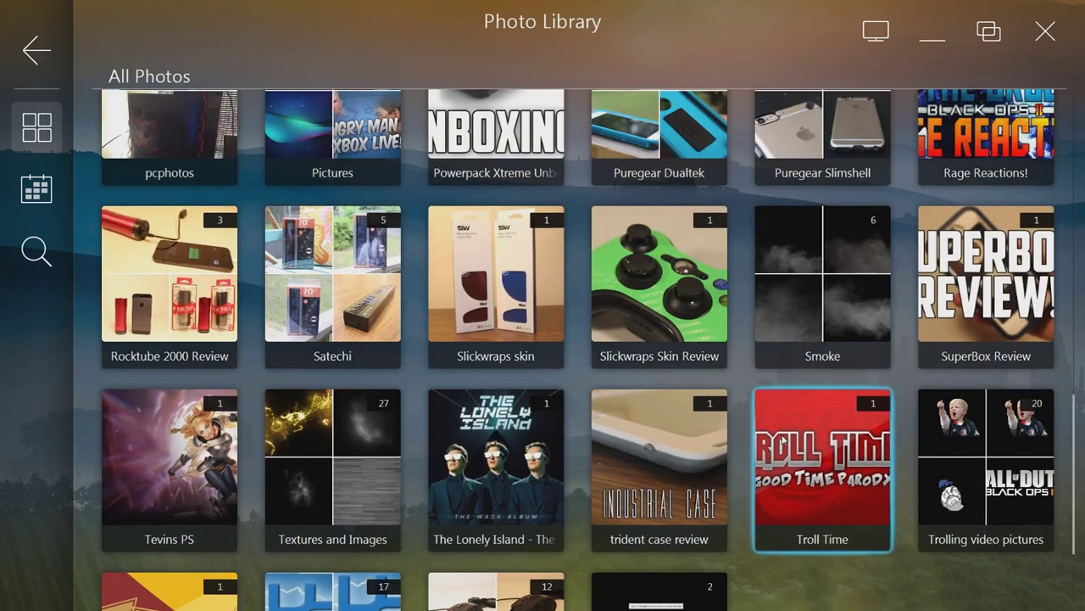
{"action": "scroll", "coordinate": [789, 437], "scroll_direction": "up", "scroll_amount": 10}
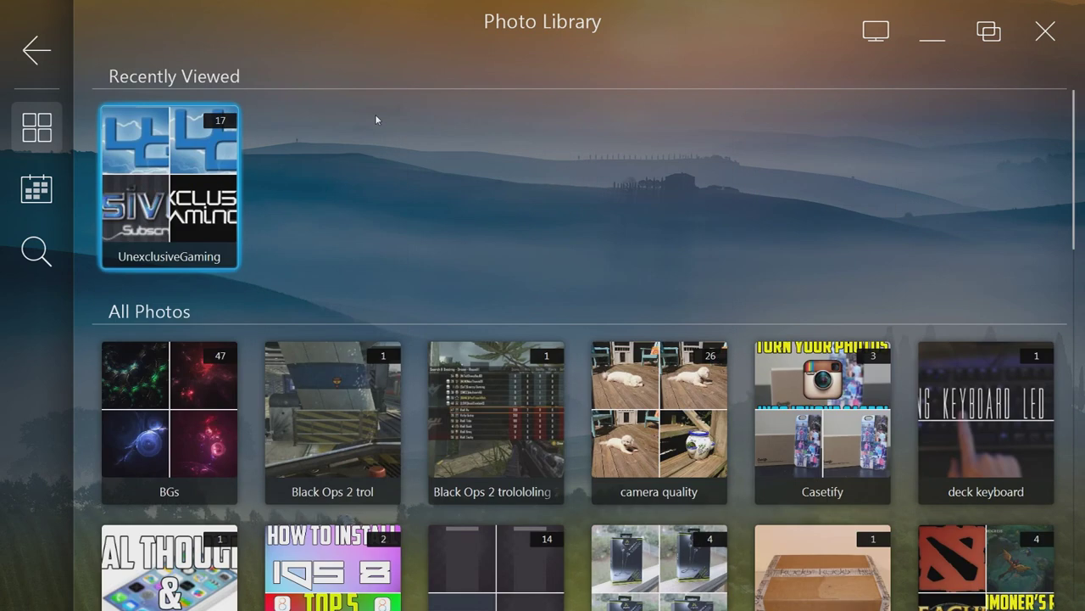
{"action": "left_click", "coordinate": [48, 65]}
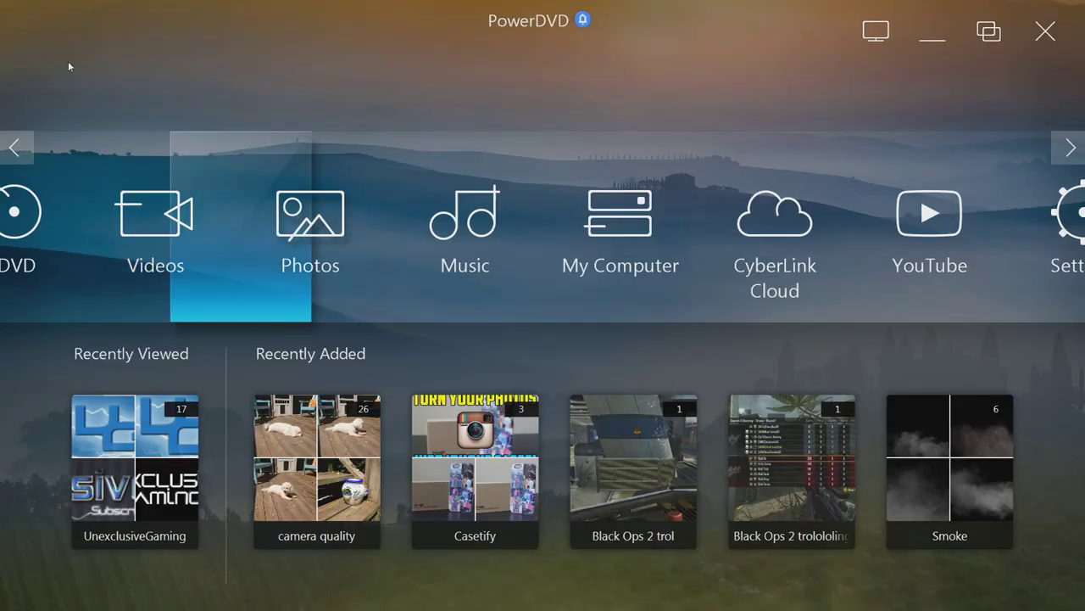
Step: View the Music Albums library and the My Computer folders and drives, returning to the home screen after each
{"action": "left_click", "coordinate": [440, 243]}
{"action": "scroll", "coordinate": [571, 297], "scroll_direction": "down", "scroll_amount": 3}
{"action": "scroll", "coordinate": [571, 296], "scroll_direction": "up", "scroll_amount": 3}
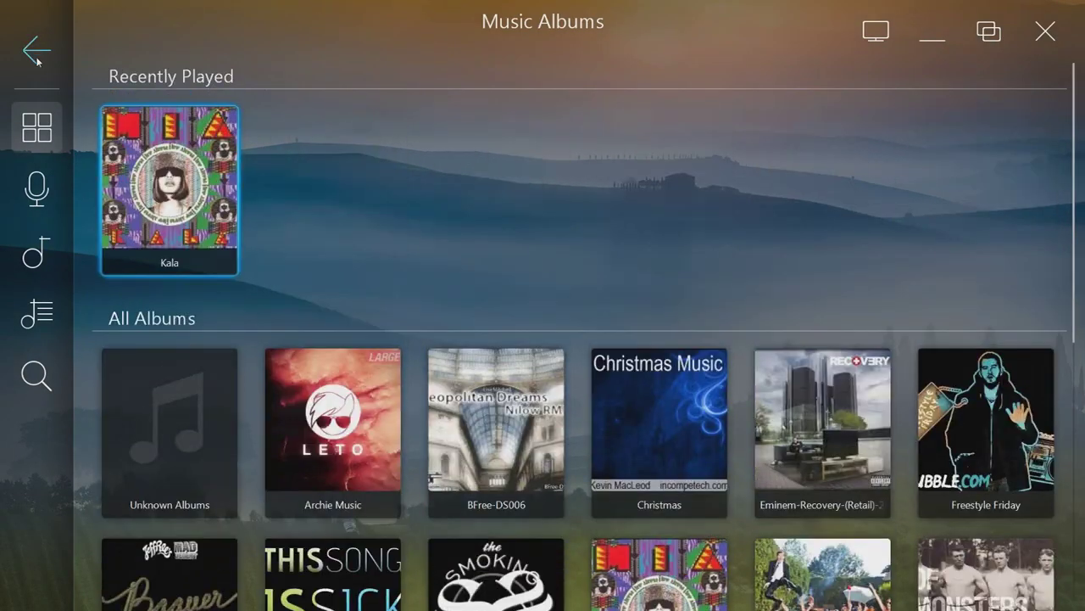
{"action": "left_click", "coordinate": [37, 52]}
{"action": "left_click", "coordinate": [451, 254]}
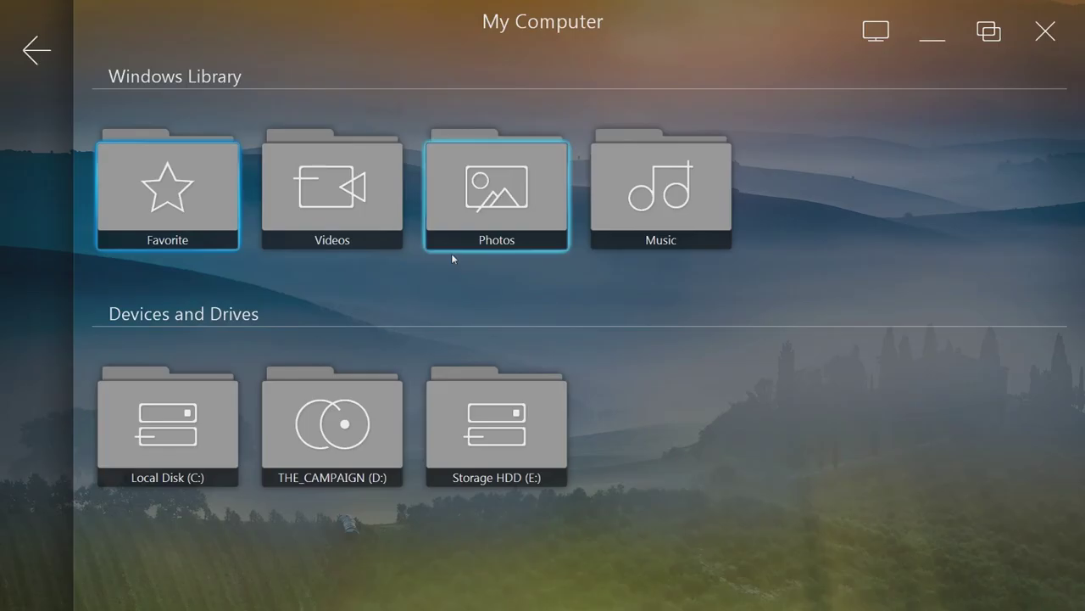
{"action": "left_click", "coordinate": [39, 82]}
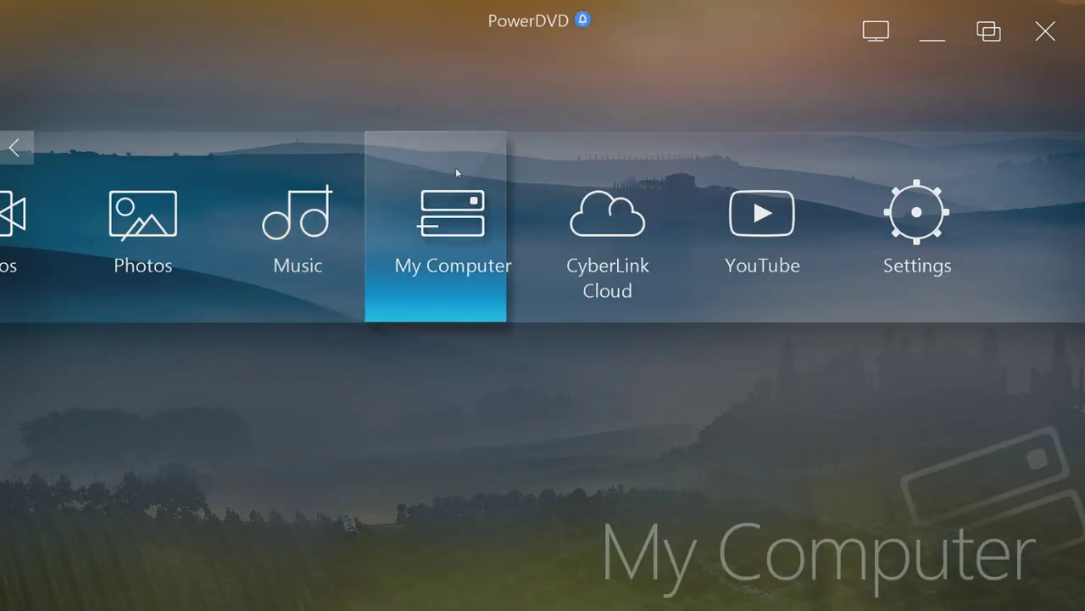
Step: View the YouTube and Settings sections, and return to the first categories of the home screen
{"action": "left_click", "coordinate": [773, 236]}
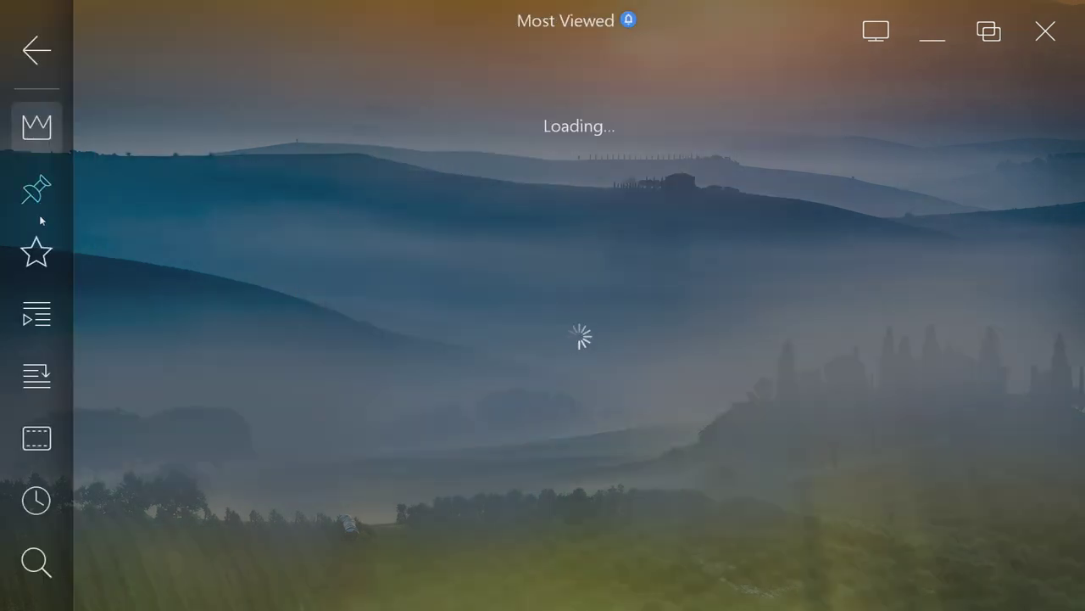
{"action": "left_click", "coordinate": [39, 56]}
{"action": "left_click", "coordinate": [900, 198]}
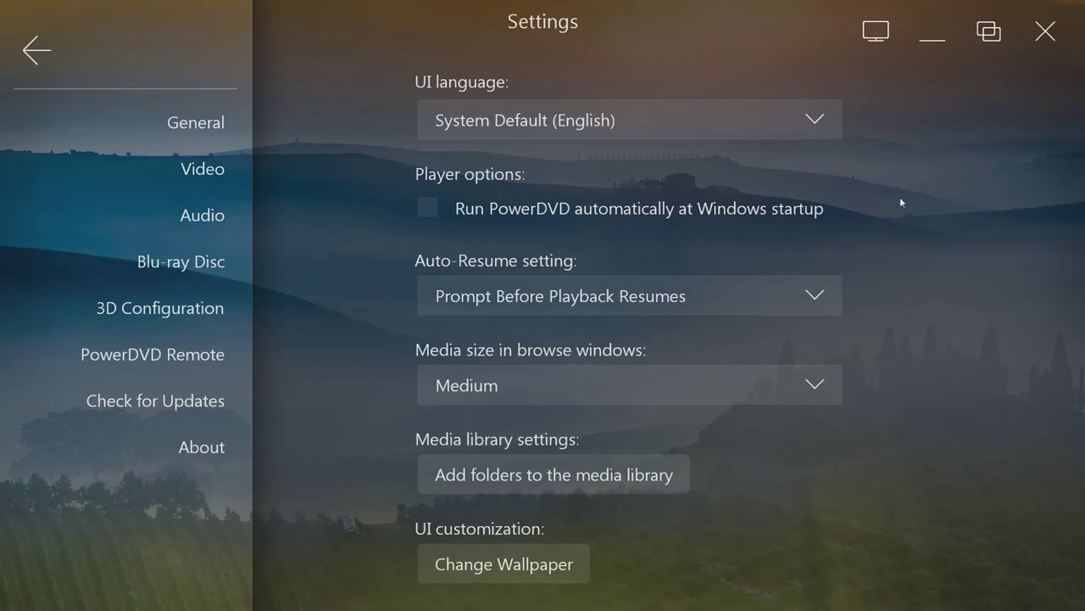
{"action": "left_click", "coordinate": [39, 54]}
{"action": "left_click", "coordinate": [13, 148]}
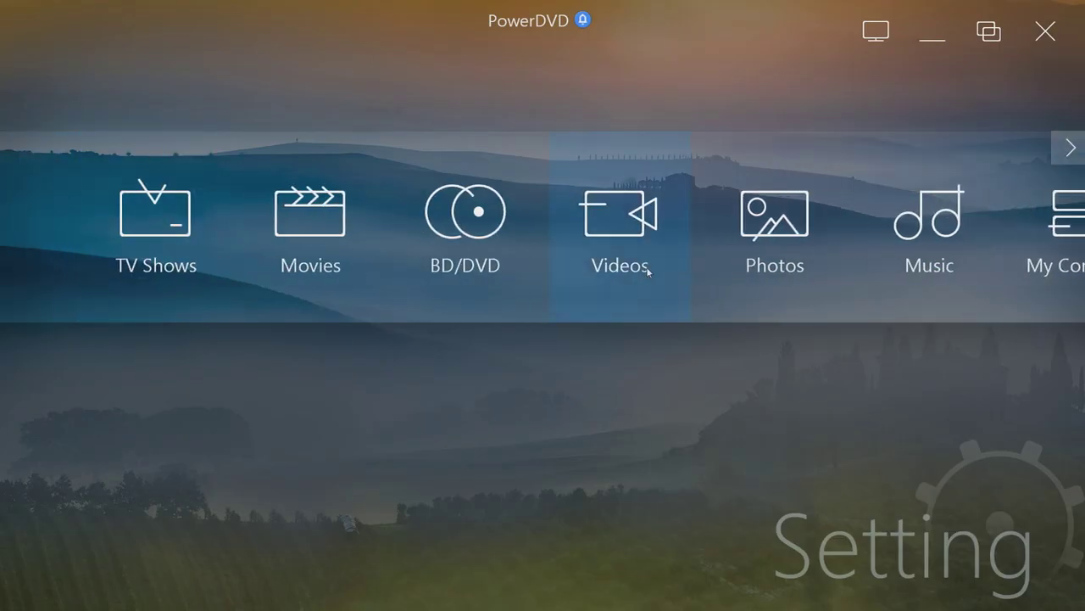
Step: Open the Video Library and look through the All Videos folders
{"action": "left_click", "coordinate": [642, 246]}
{"action": "scroll", "coordinate": [642, 243], "scroll_direction": "down", "scroll_amount": 10}
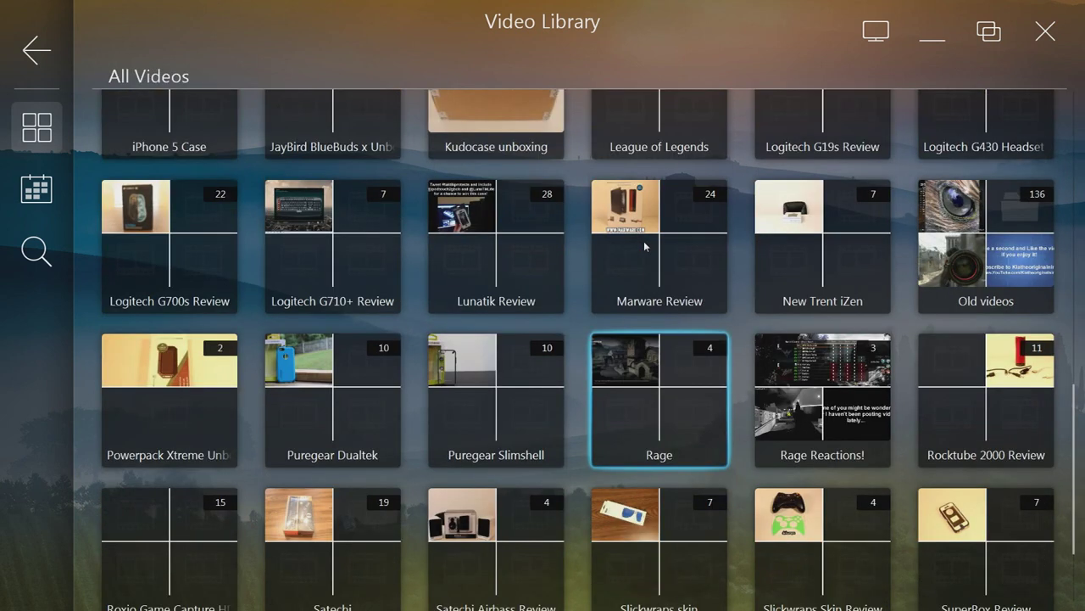
{"action": "scroll", "coordinate": [285, 282], "scroll_direction": "up", "scroll_amount": 15}
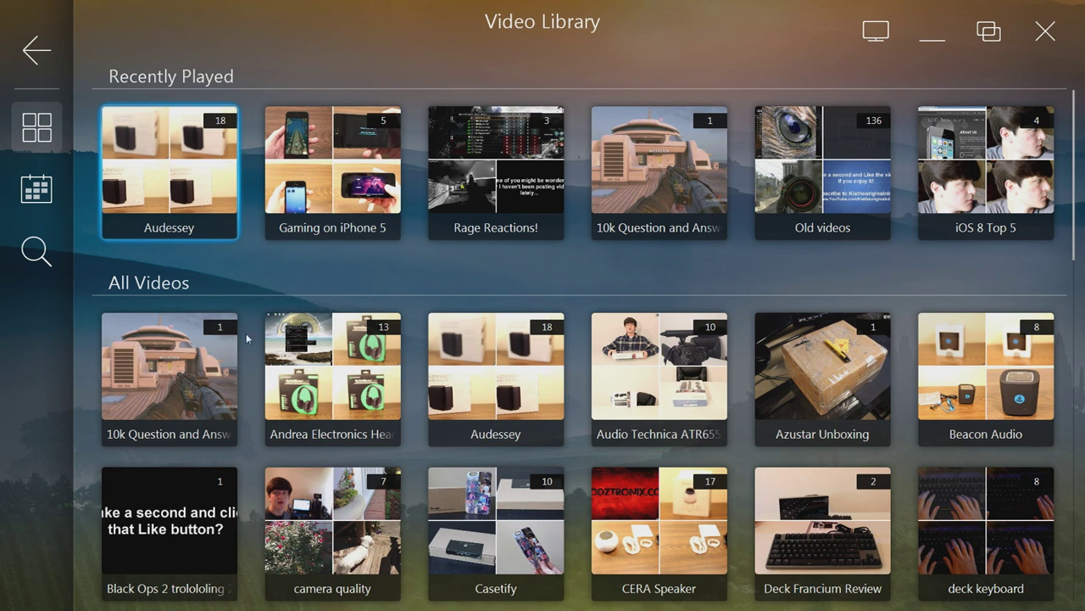
Step: Send the 10k Question and Answer Video folder to one of the listed Play To devices, and return to the Video Library
{"action": "right_click", "coordinate": [172, 356]}
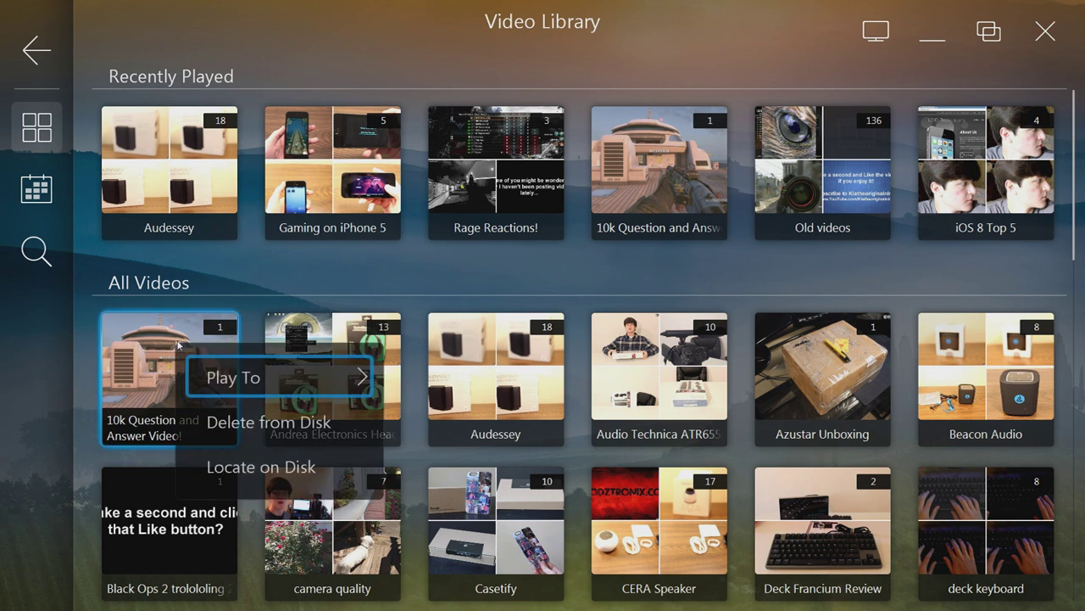
{"action": "left_click", "coordinate": [248, 380]}
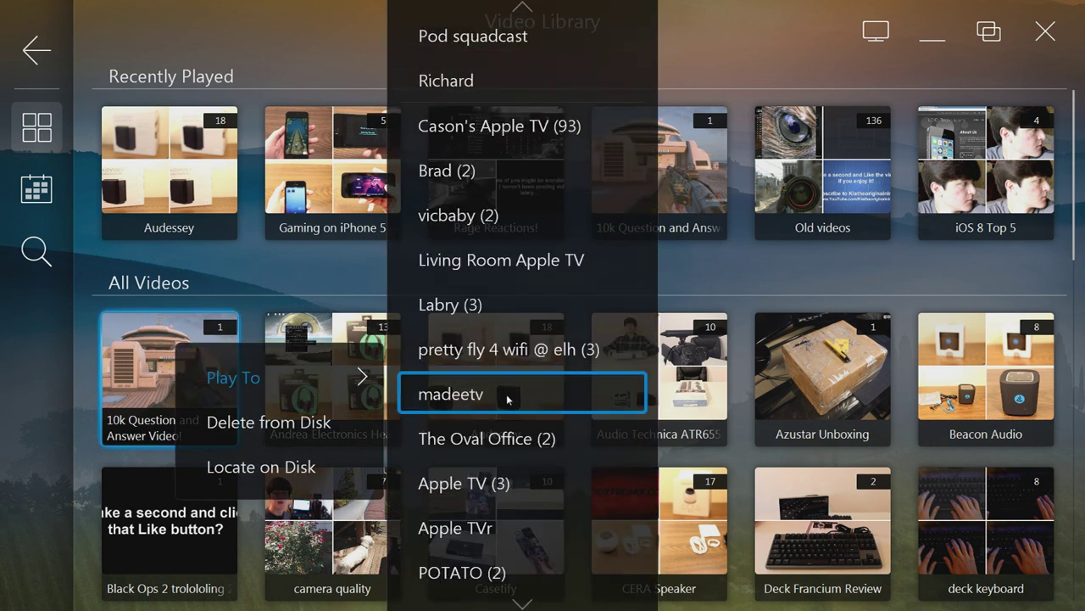
{"action": "scroll", "coordinate": [508, 399], "scroll_direction": "down", "scroll_amount": 2}
{"action": "scroll", "coordinate": [509, 399], "scroll_direction": "up", "scroll_amount": 2}
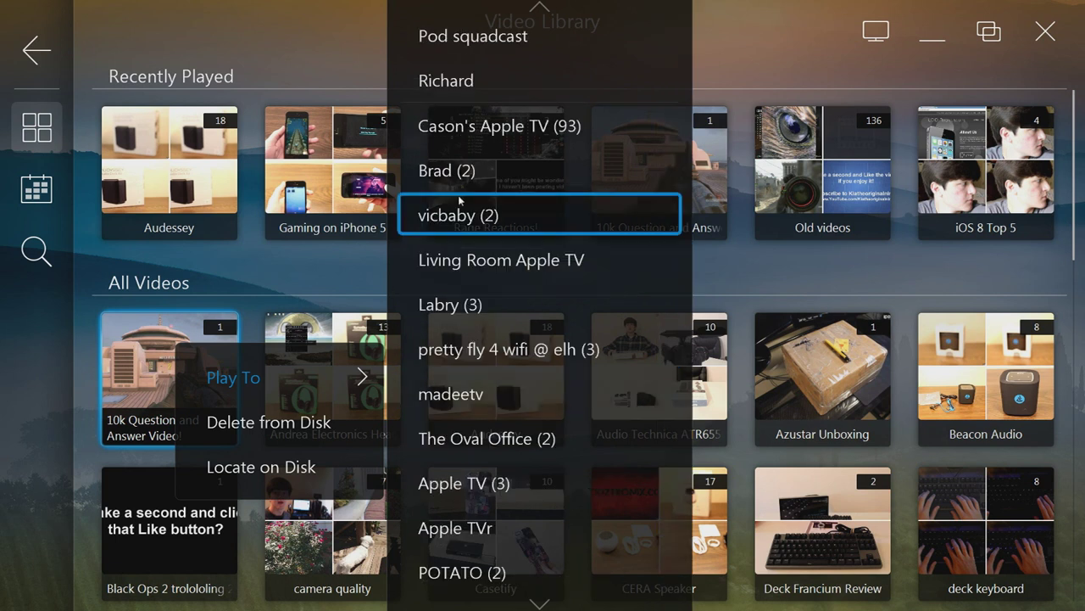
{"action": "scroll", "coordinate": [522, 312], "scroll_direction": "down", "scroll_amount": 2}
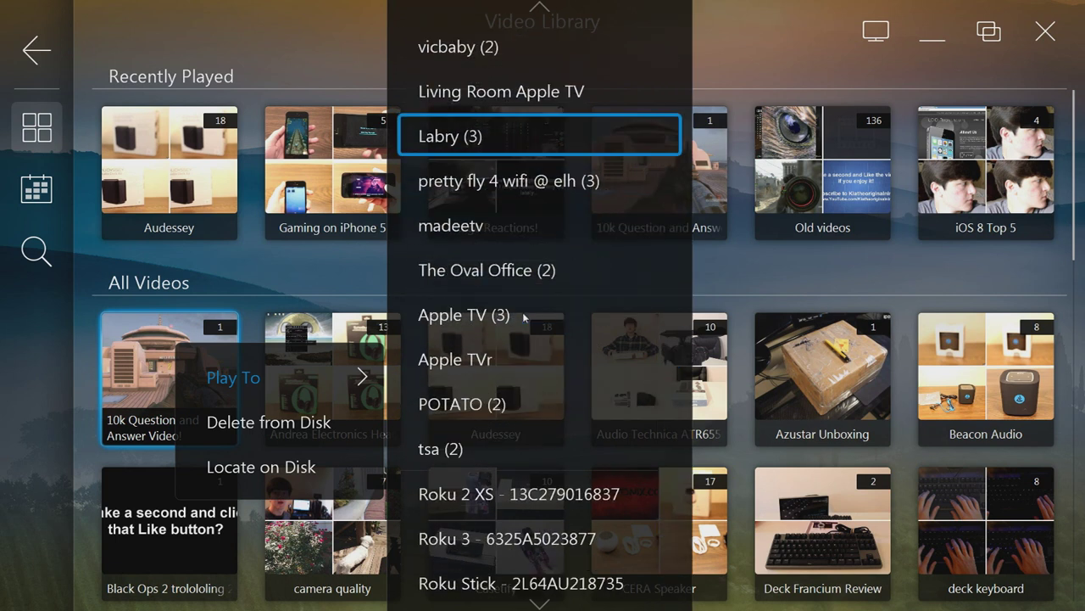
{"action": "scroll", "coordinate": [522, 312], "scroll_direction": "up", "scroll_amount": 2}
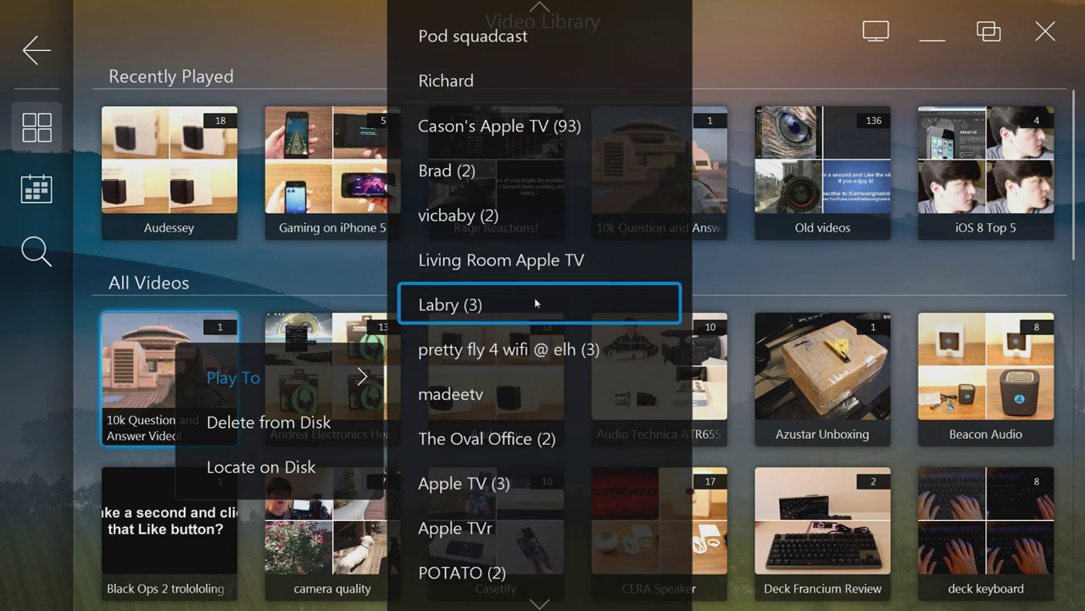
{"action": "left_click", "coordinate": [449, 83]}
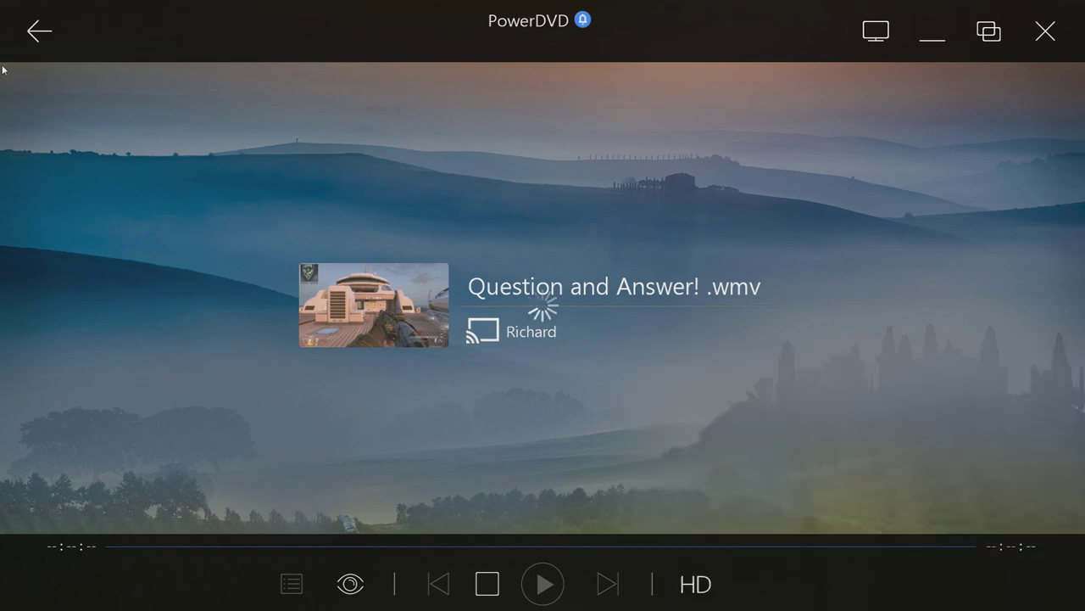
{"action": "left_click", "coordinate": [39, 31]}
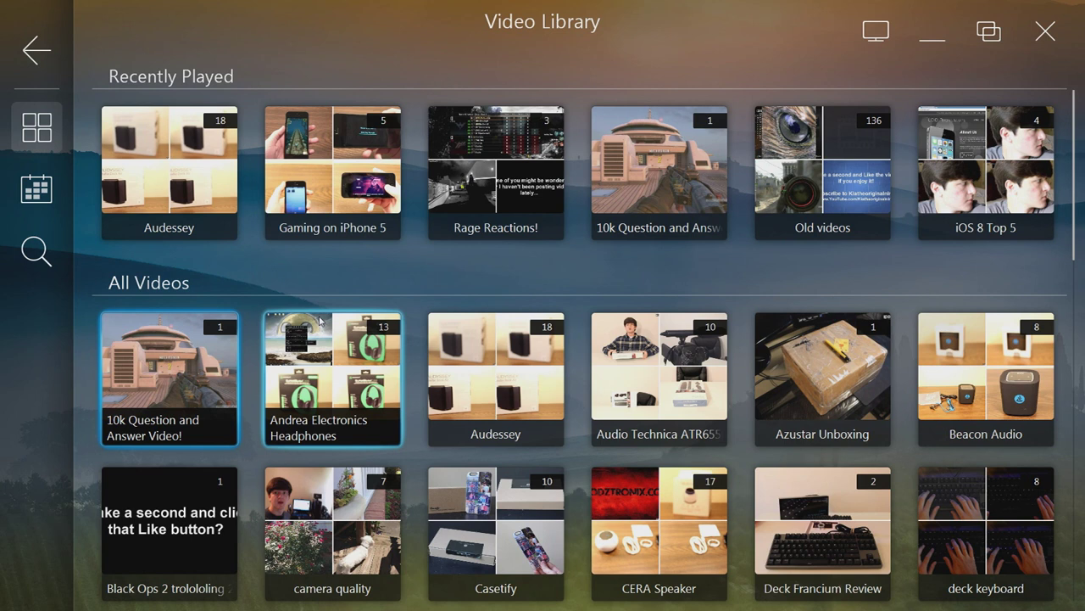
{"action": "right_click", "coordinate": [199, 356]}
{"action": "left_click", "coordinate": [277, 276]}
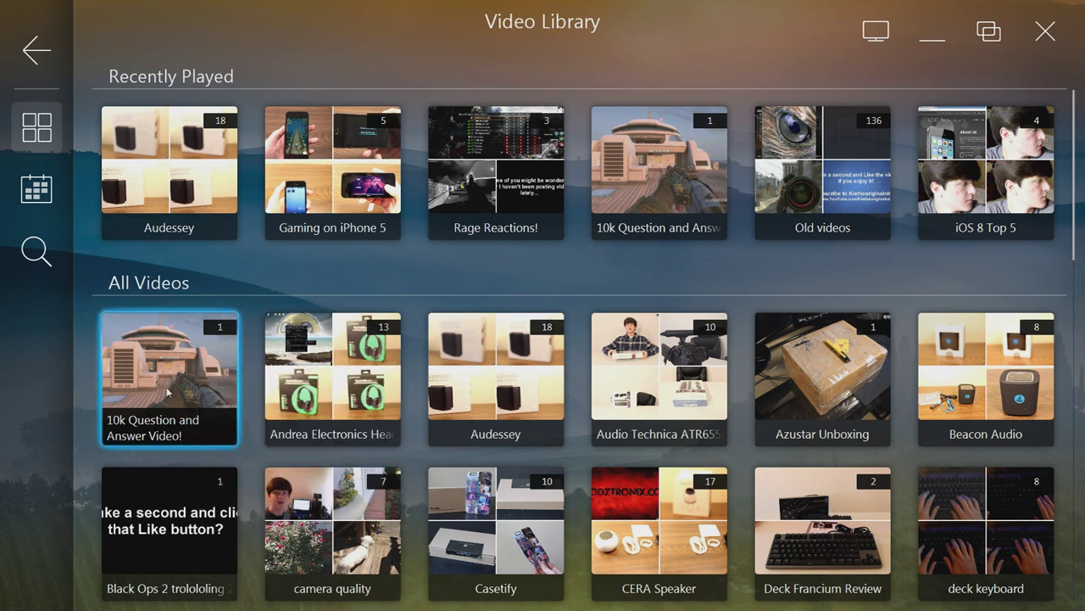
{"action": "right_click", "coordinate": [167, 391]}
{"action": "left_click", "coordinate": [310, 252]}
{"action": "key", "text": "shift+F10"}
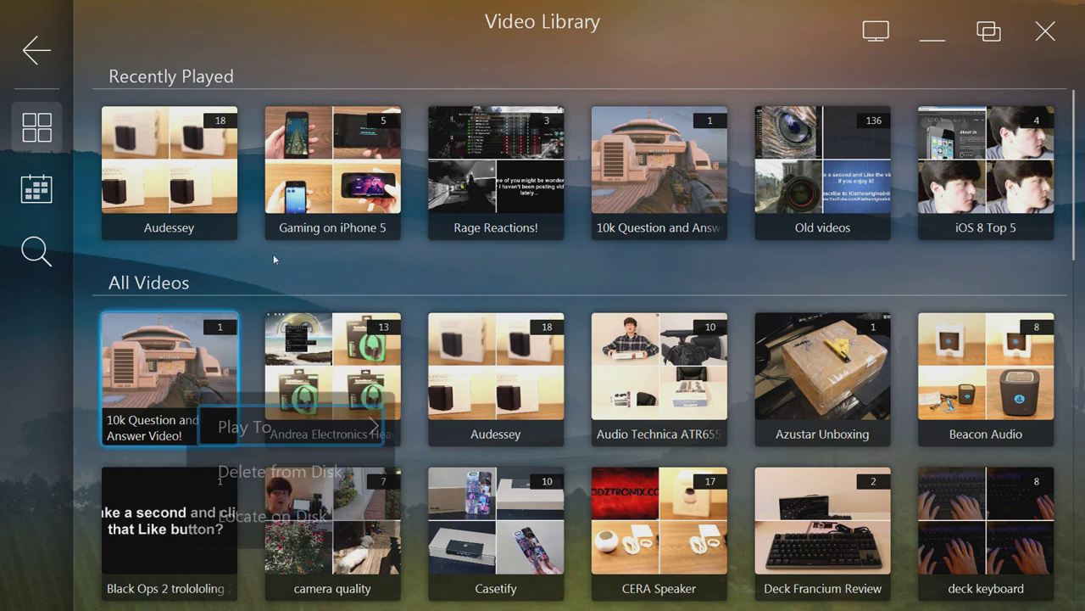
{"action": "left_click", "coordinate": [274, 258]}
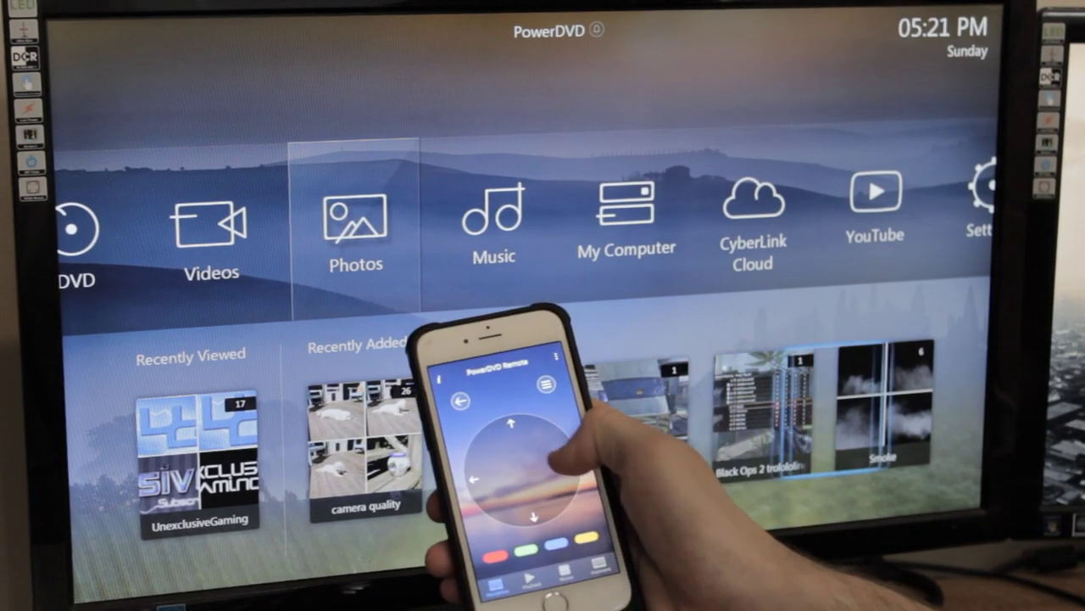
Step: Move through the home screen categories with the PowerDVD Remote, from Photos to Settings and back to TV Shows
{"action": "key", "text": "Right"}
{"action": "key", "text": "Up"}
{"action": "key", "text": "Right"}
{"action": "key", "text": "Right"}
{"action": "key", "text": "Right"}
{"action": "key", "text": "Right"}
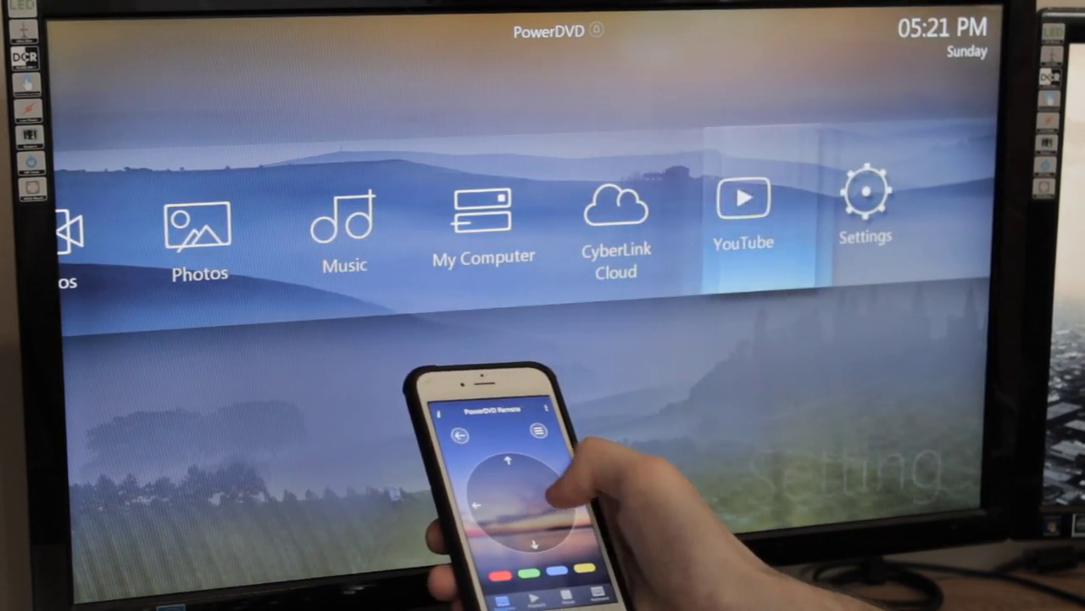
{"action": "key", "text": "Left"}
{"action": "key", "text": "Left"}
{"action": "key", "text": "Left"}
{"action": "key", "text": "Left"}
{"action": "key", "text": "Left"}
{"action": "key", "text": "Left"}
{"action": "key", "text": "Left"}
{"action": "key", "text": "Left"}
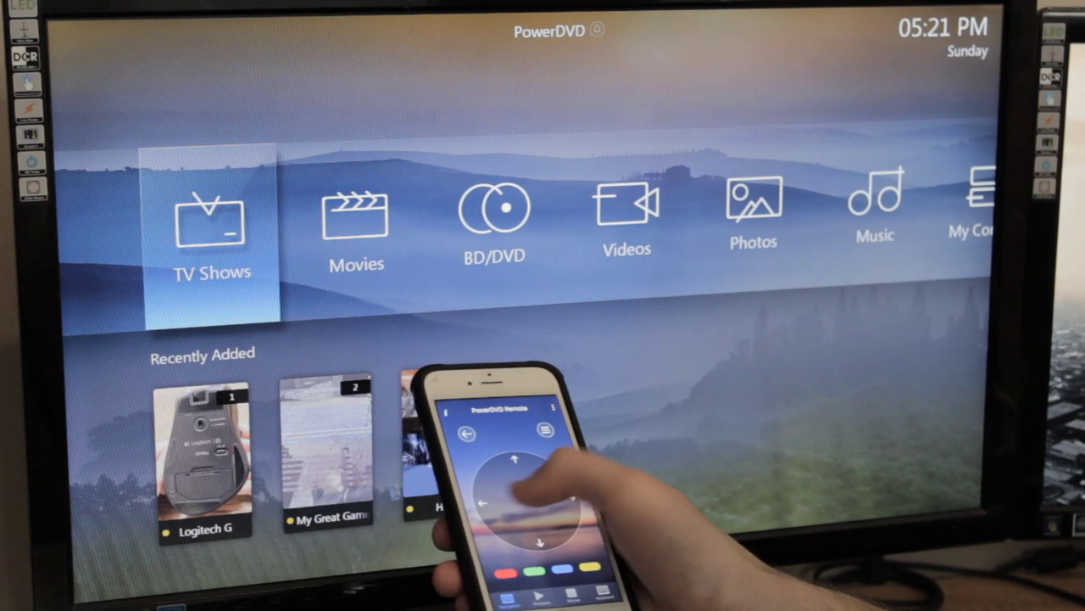
Step: Open the Music Albums library with the PowerDVD Remote and return to the home screen
{"action": "key", "text": "Right"}
{"action": "key", "text": "Right"}
{"action": "key", "text": "Right"}
{"action": "key", "text": "Right"}
{"action": "key", "text": "Right"}
{"action": "key", "text": "Return"}
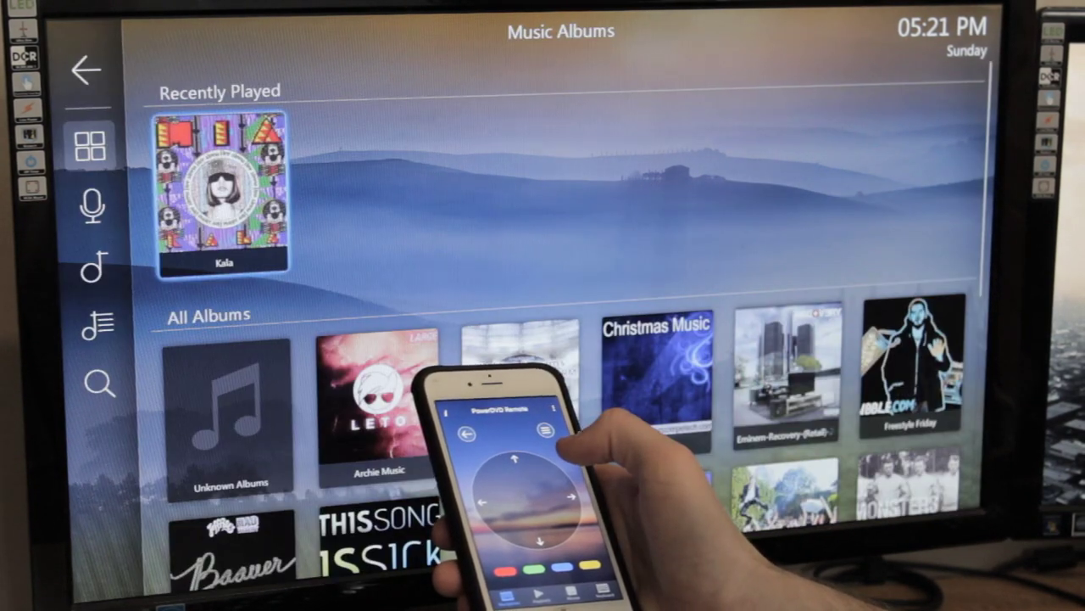
{"action": "key", "text": "Escape"}
Step: Select the Videos category with the remote, and view the Video Library arranged by date
{"action": "key", "text": "Left"}
{"action": "key", "text": "Left"}
{"action": "key", "text": "Left"}
{"action": "key", "text": "Left"}
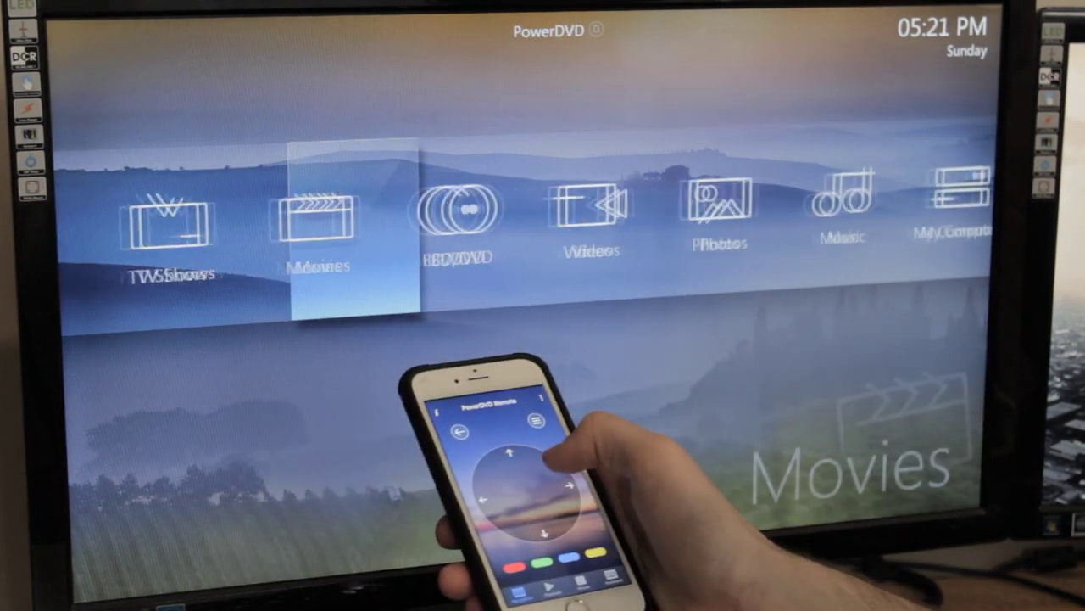
{"action": "key", "text": "Left"}
{"action": "key", "text": "Right"}
{"action": "key", "text": "Right"}
{"action": "key", "text": "Right"}
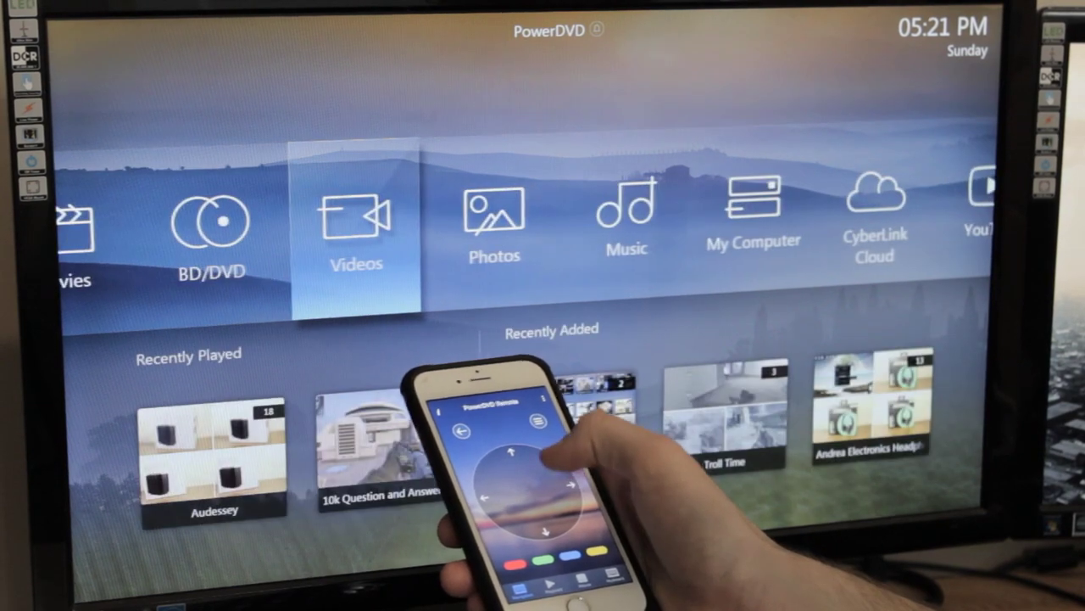
{"action": "key", "text": "Return"}
{"action": "key", "text": "Down"}
{"action": "key", "text": "Down"}
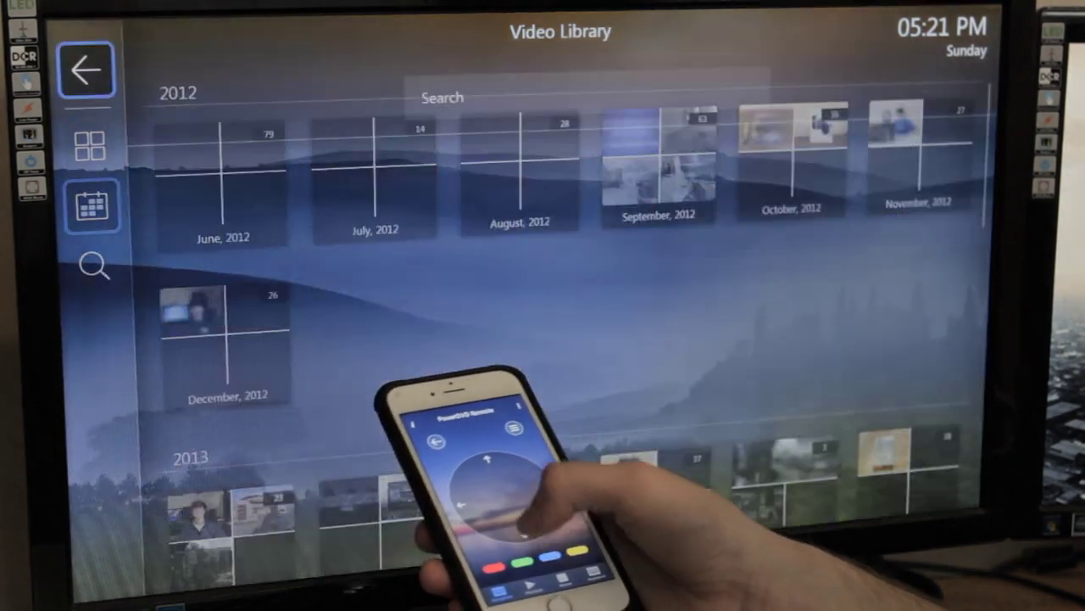
Step: Return the Video Library to its folder view and move through the Recently Played folders with the remote
{"action": "key", "text": "Up"}
{"action": "key", "text": "Up"}
{"action": "key", "text": "Down"}
{"action": "key", "text": "Down"}
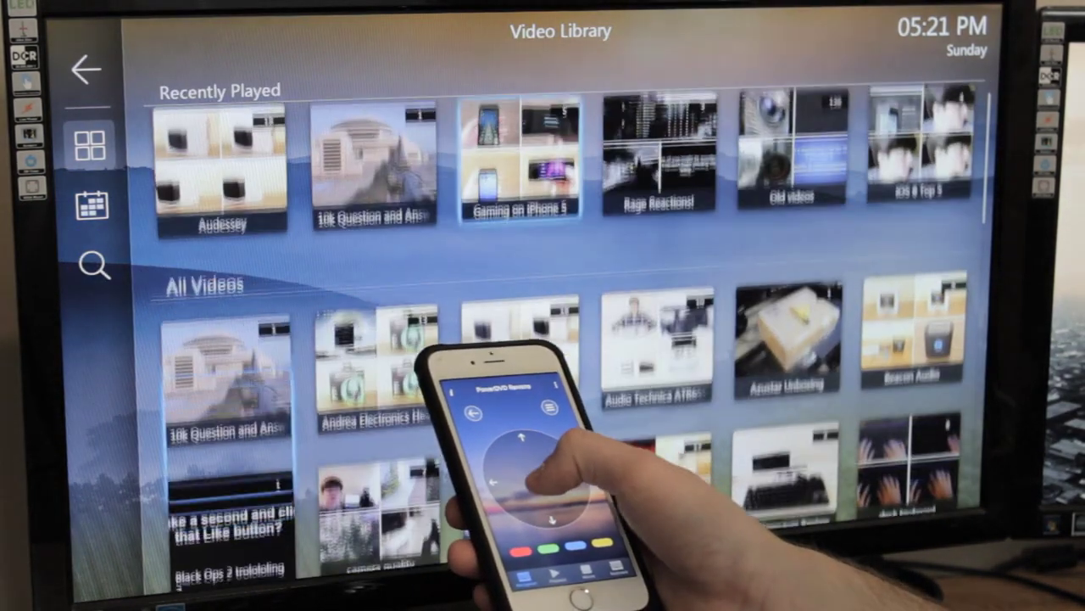
{"action": "key", "text": "BackSpace"}
{"action": "key", "text": "Return"}
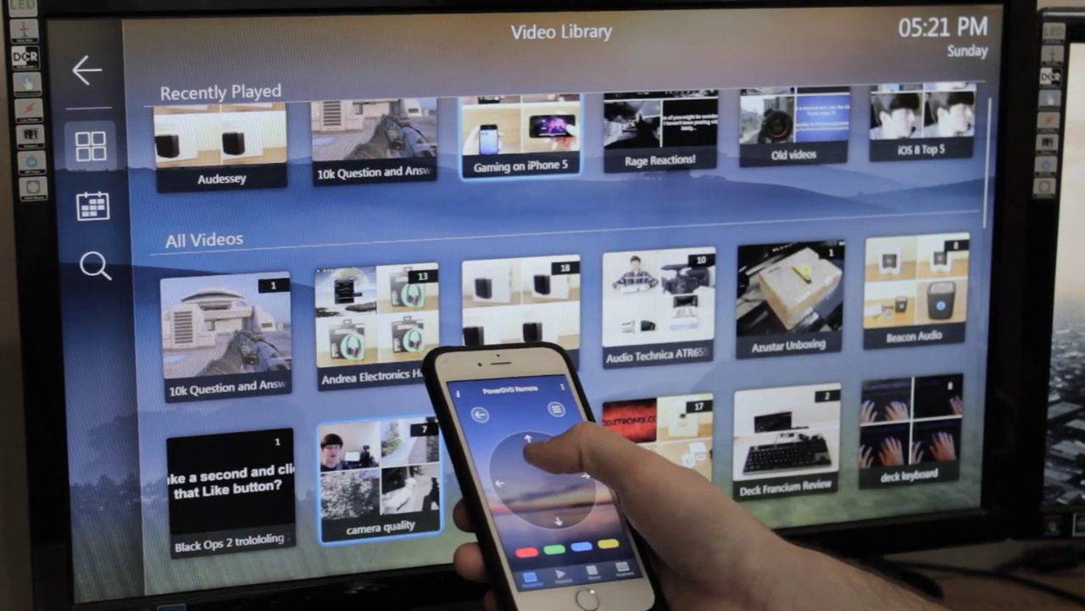
{"action": "key", "text": "Up"}
{"action": "key", "text": "Right"}
{"action": "key", "text": "Right"}
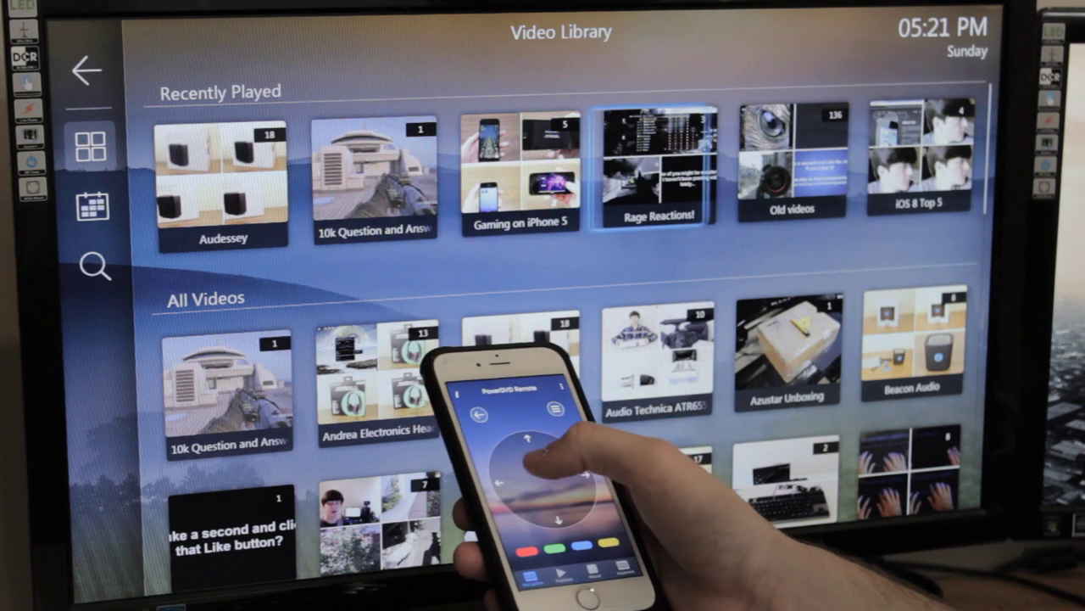
Step: Browse down through the All Videos folders with the remote, as far as the Lunatik Review row
{"action": "key", "text": "Down"}
{"action": "key", "text": "Down"}
{"action": "key", "text": "Down"}
{"action": "key", "text": "Down"}
{"action": "key", "text": "Down"}
{"action": "key", "text": "Down"}
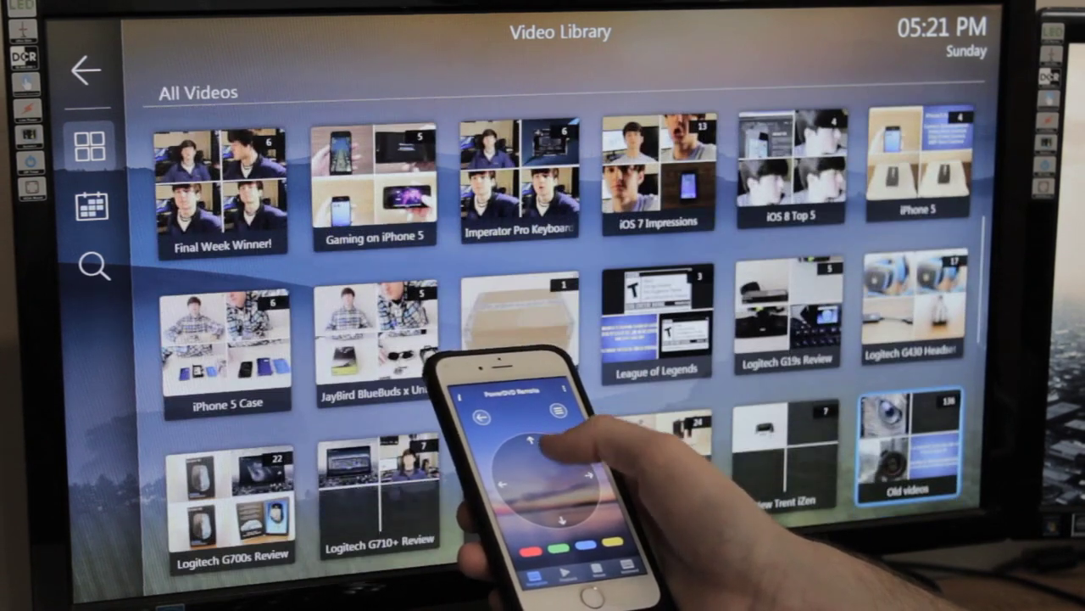
{"action": "key", "text": "Up"}
{"action": "key", "text": "Up"}
{"action": "key", "text": "Left"}
{"action": "key", "text": "Left"}
{"action": "key", "text": "Left"}
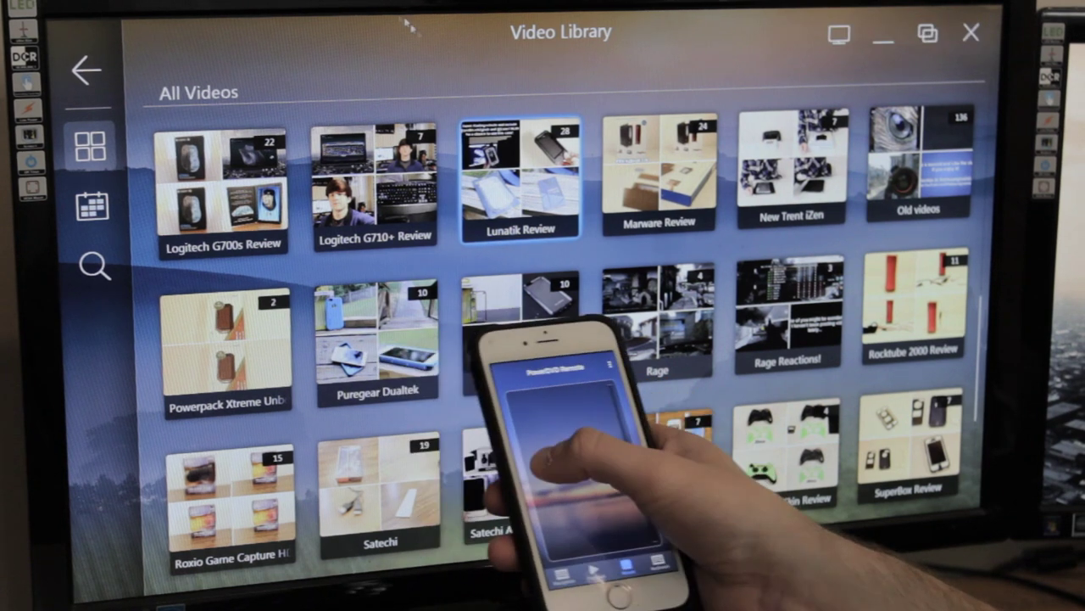
Step: View the Photo Library and its iOS 7 Impressions folder with the remote's trackpad, and open the YouTube category from the home screen
{"action": "left_click", "coordinate": [87, 70]}
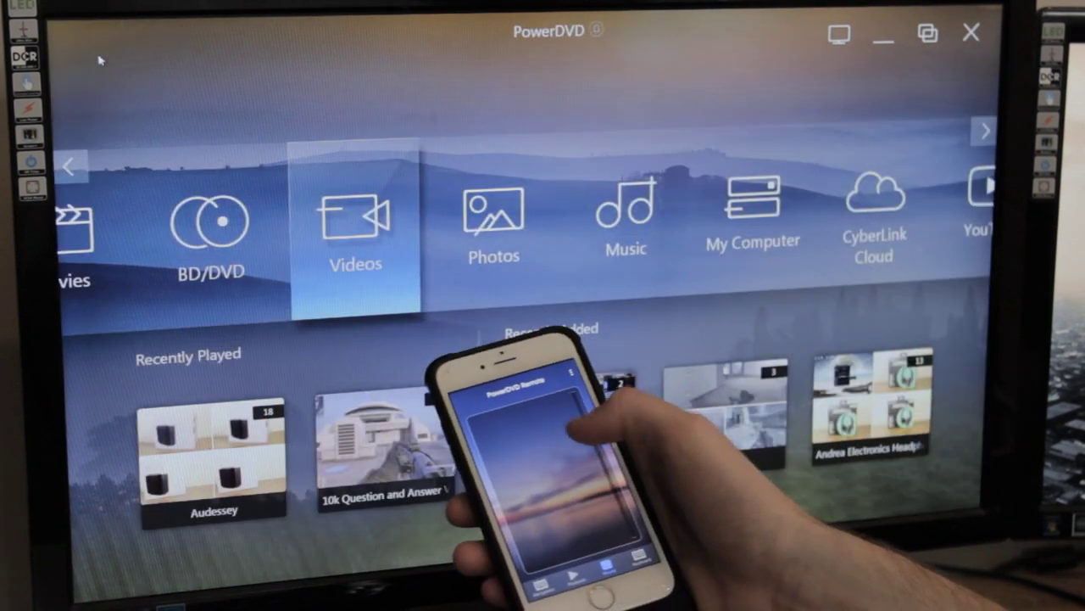
{"action": "left_click", "coordinate": [497, 238]}
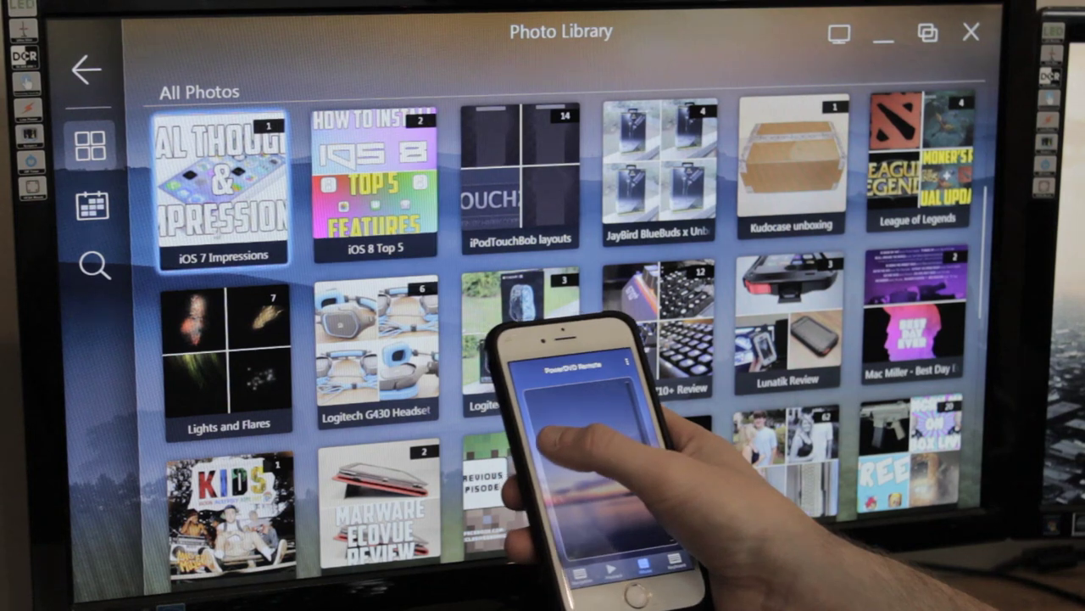
{"action": "left_click", "coordinate": [212, 238]}
{"action": "left_click", "coordinate": [83, 72]}
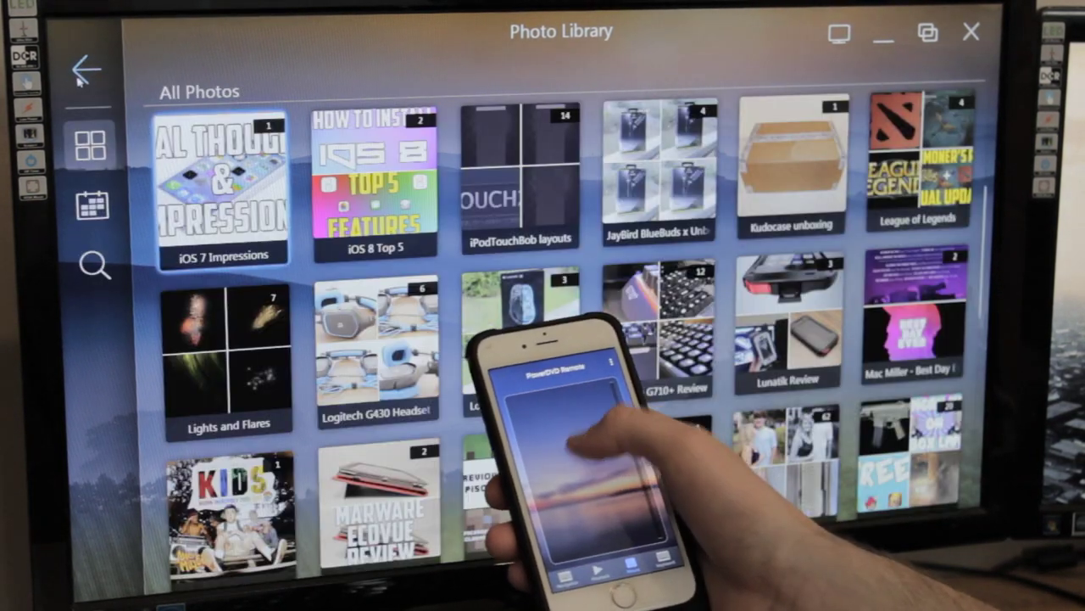
{"action": "left_click", "coordinate": [81, 74]}
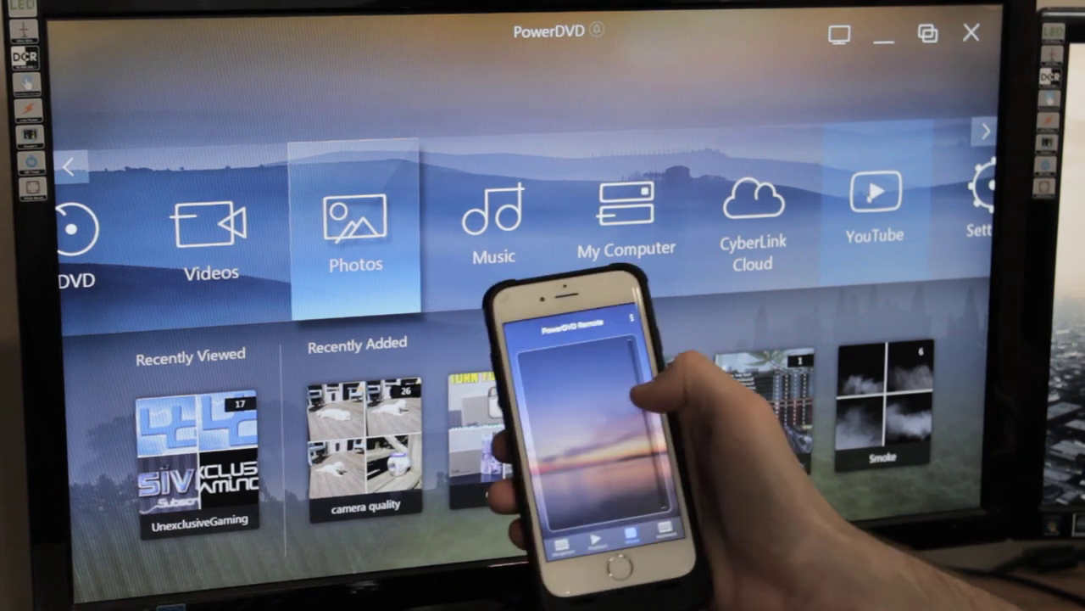
{"action": "left_click", "coordinate": [854, 193]}
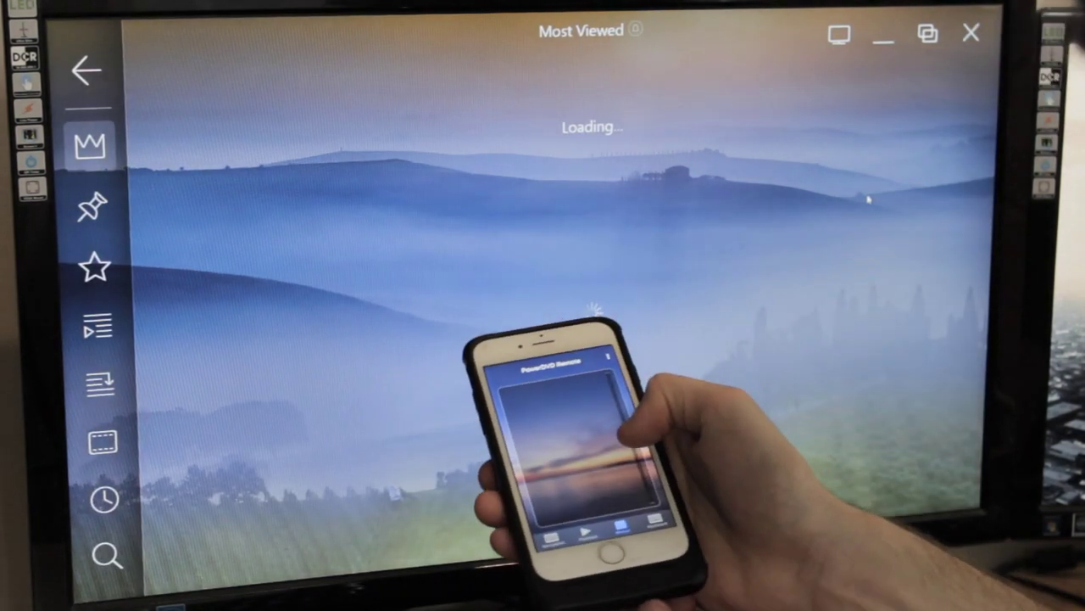